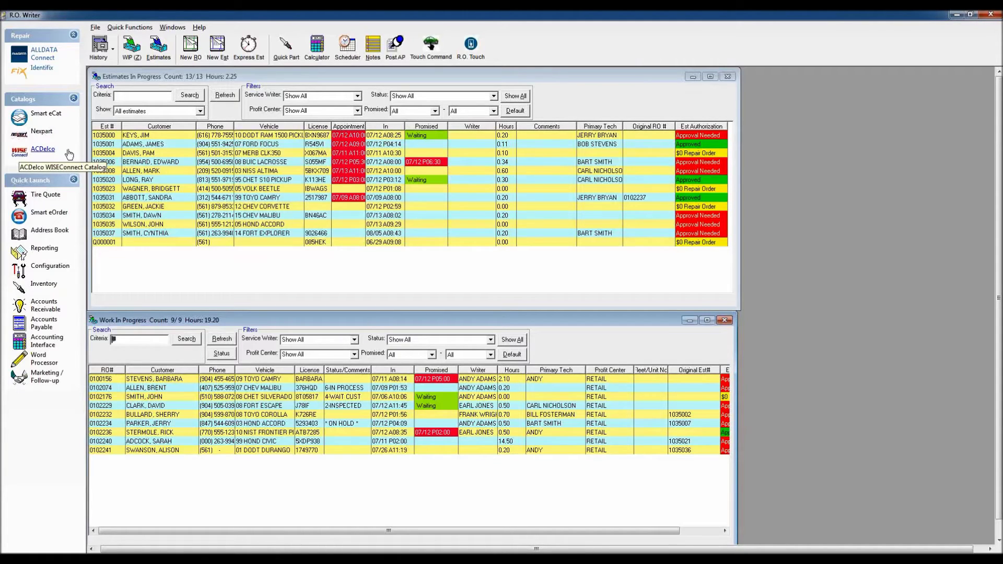
Open the General Options in Configuration, entering the required password, and review the enabled catalogs before closing them.
{"action": "left_click", "coordinate": [51, 269]}
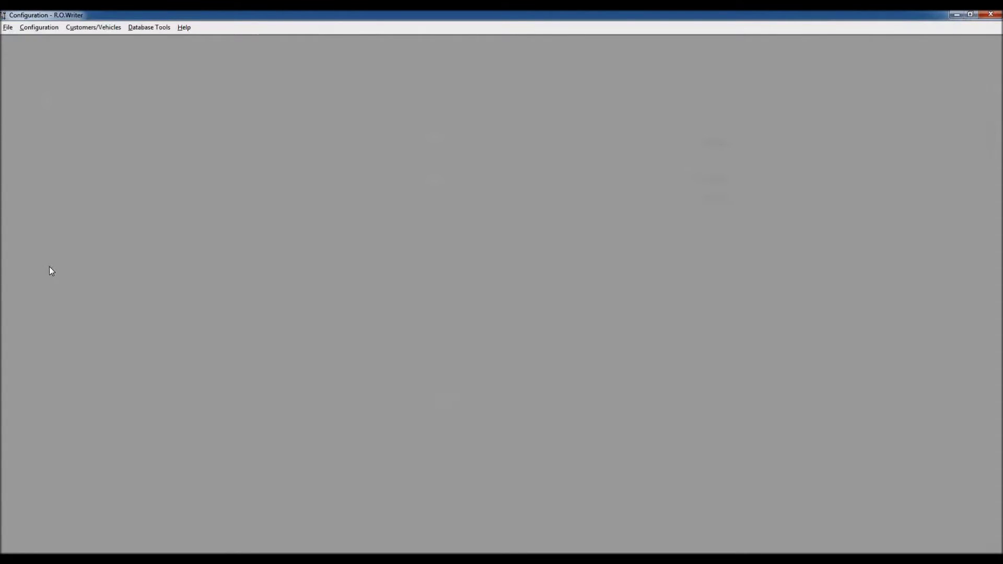
{"action": "left_click", "coordinate": [8, 27]}
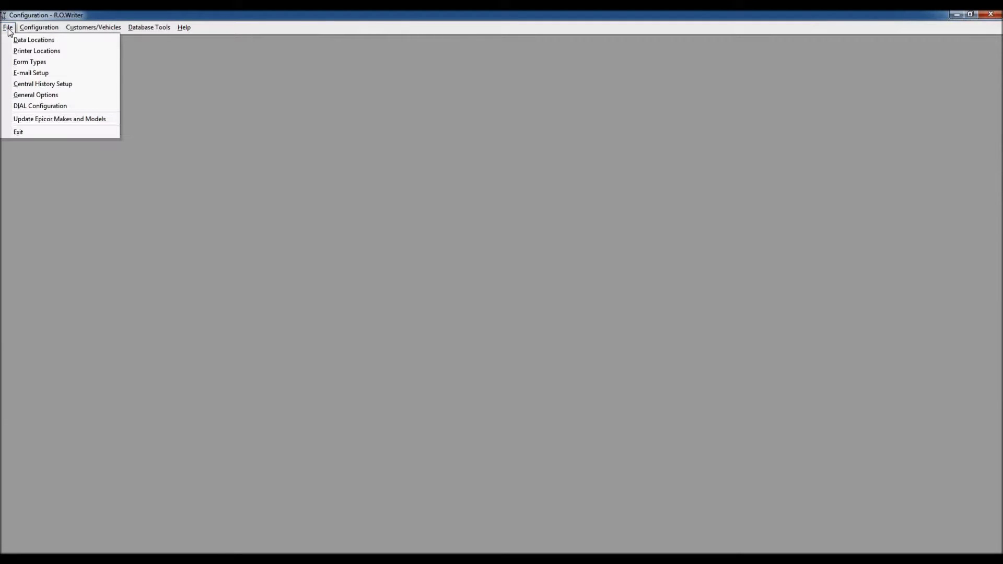
{"action": "left_click", "coordinate": [20, 97]}
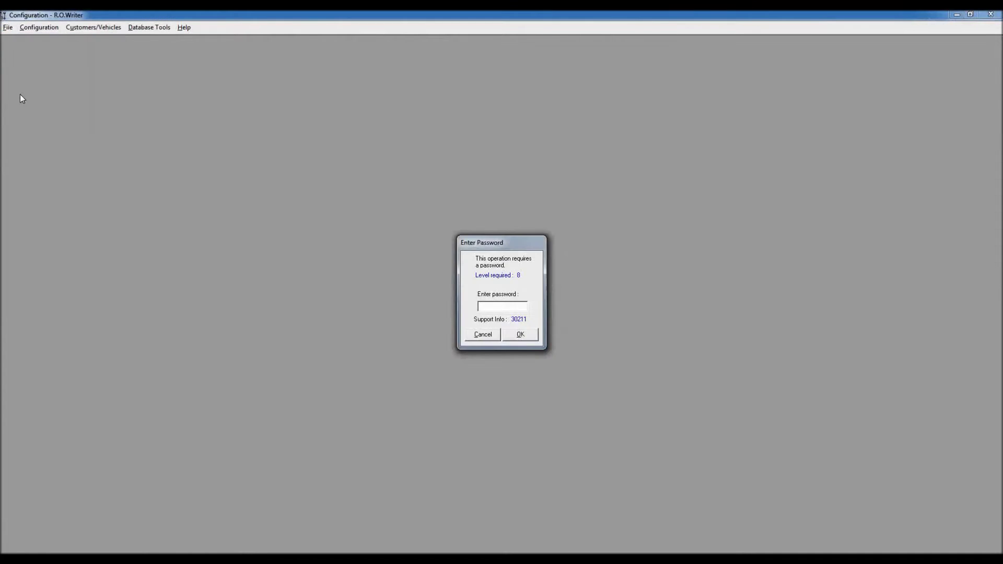
{"action": "key", "text": "Return"}
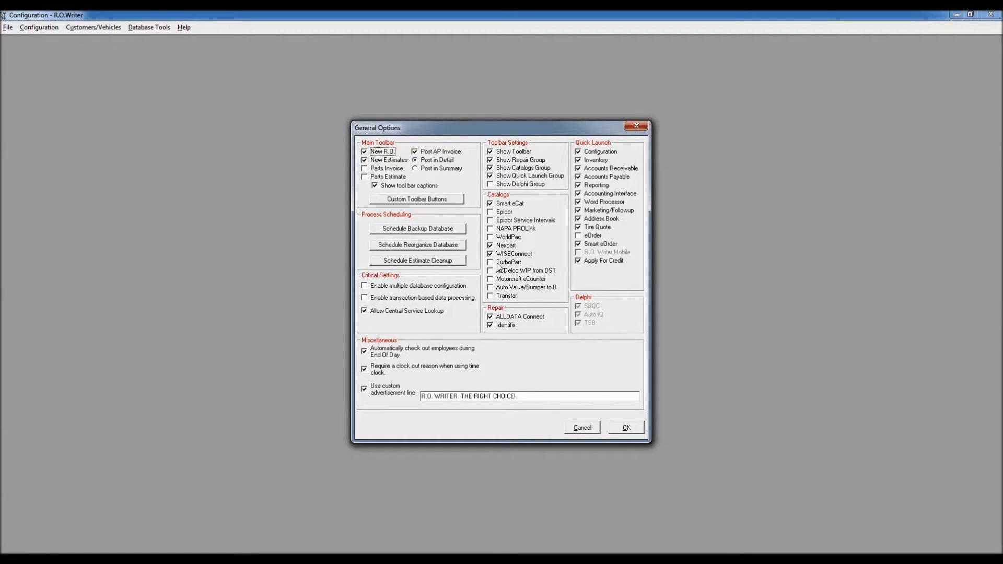
{"action": "left_click", "coordinate": [636, 127]}
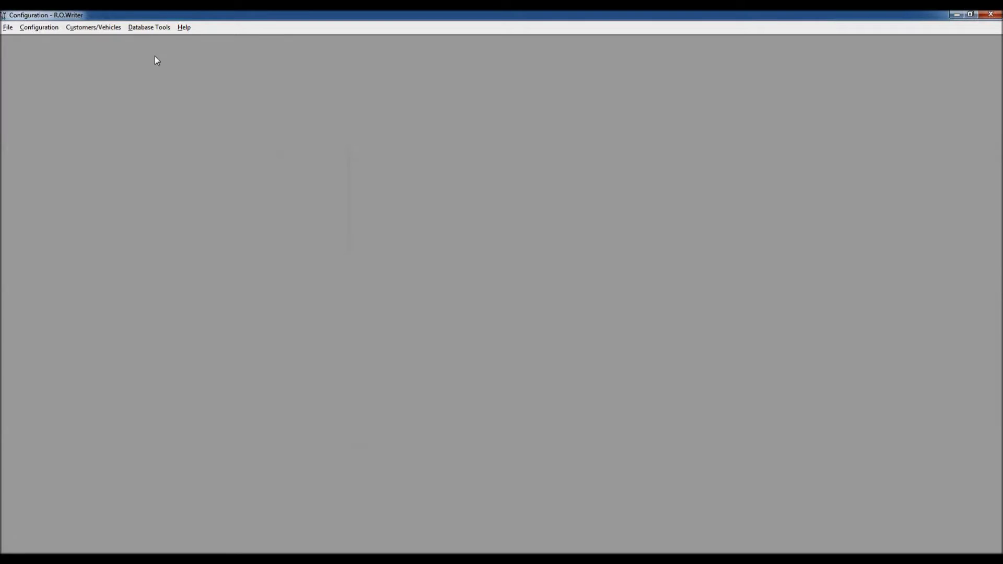
Open the repair order Catalog Options, review the posting and Epicor settings, and accept them without changes.
{"action": "left_click", "coordinate": [46, 30]}
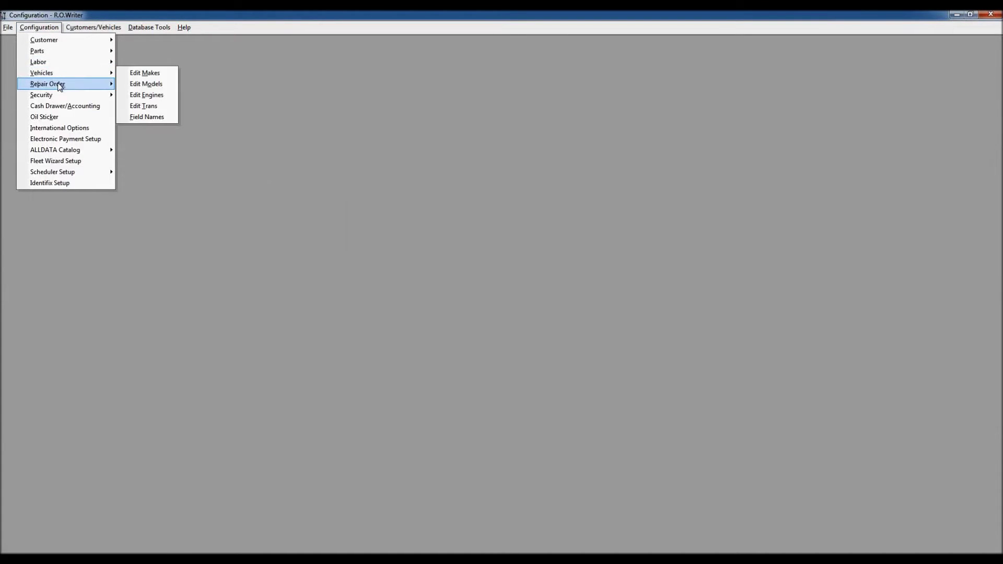
{"action": "mouse_move", "coordinate": [78, 84]}
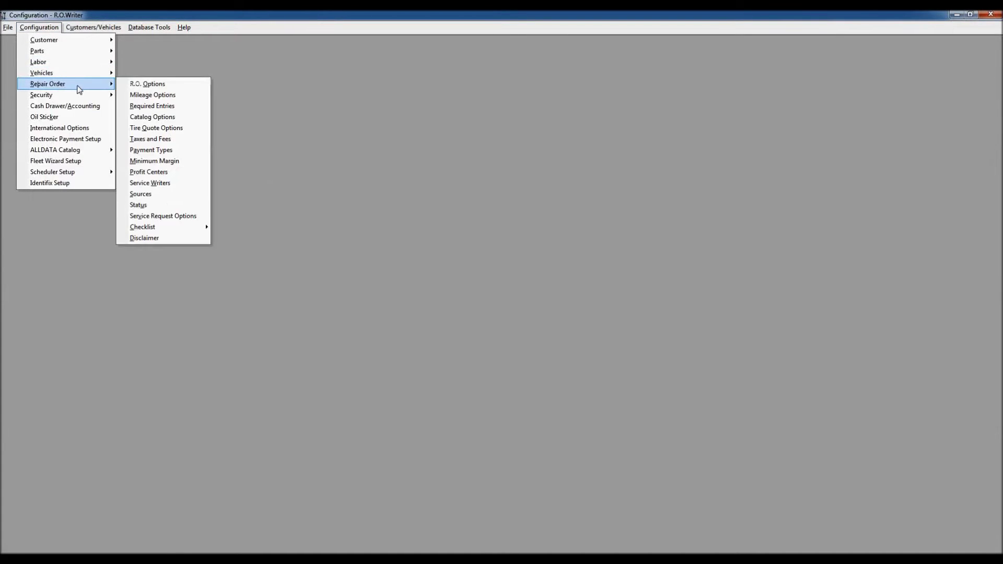
{"action": "left_click", "coordinate": [167, 118]}
{"action": "key", "text": "Return"}
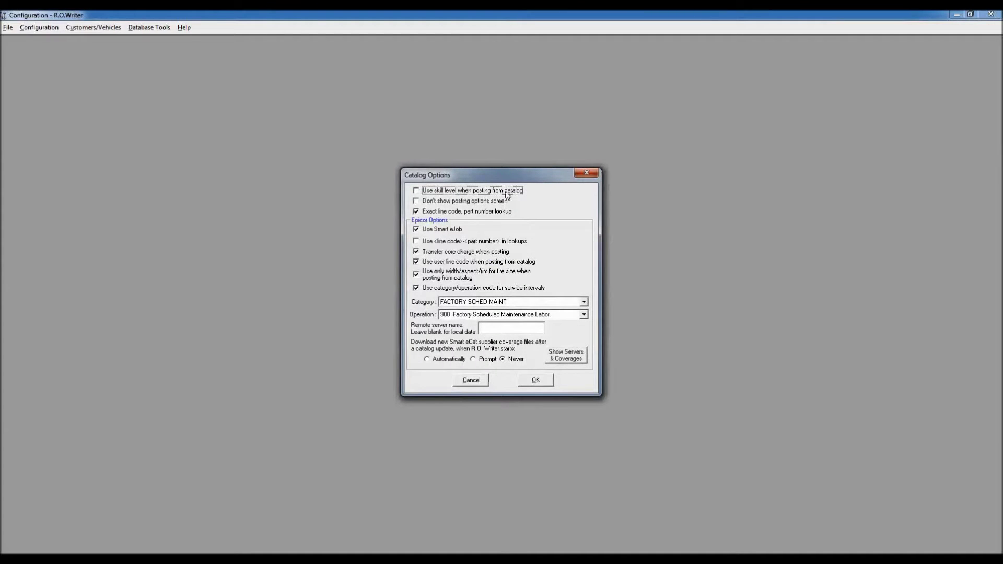
{"action": "left_click_drag", "start_coordinate": [515, 174], "coordinate": [260, 84]}
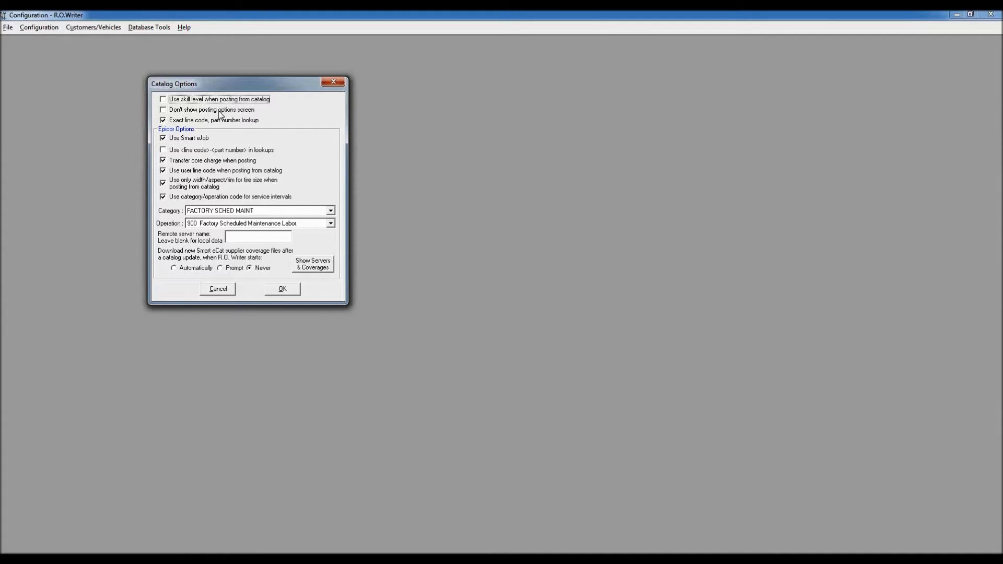
{"action": "left_click", "coordinate": [282, 289]}
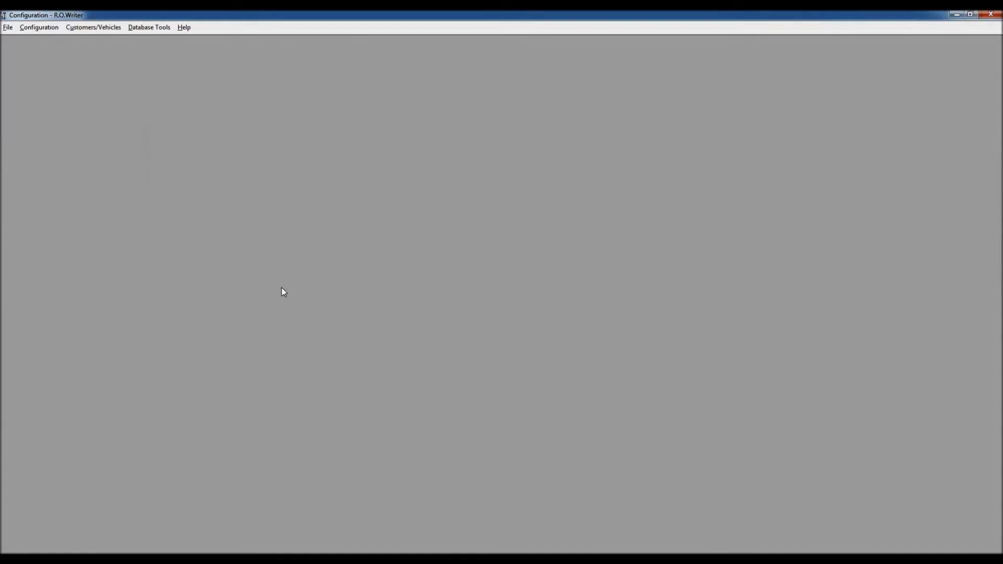
Open the parts Suppliers setup, entering the required password, and load the ACDELCO supplier record.
{"action": "left_click", "coordinate": [43, 29]}
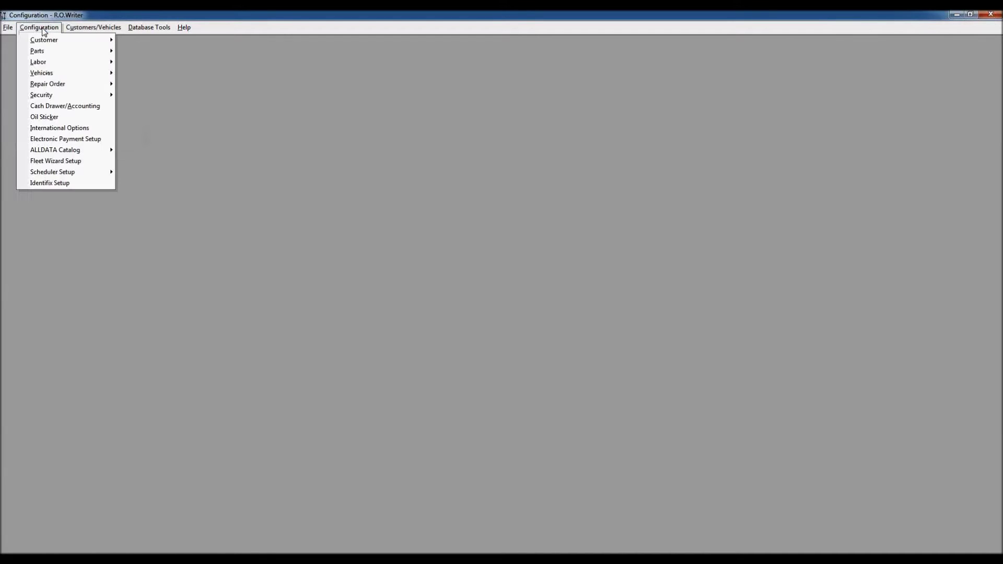
{"action": "mouse_move", "coordinate": [72, 53]}
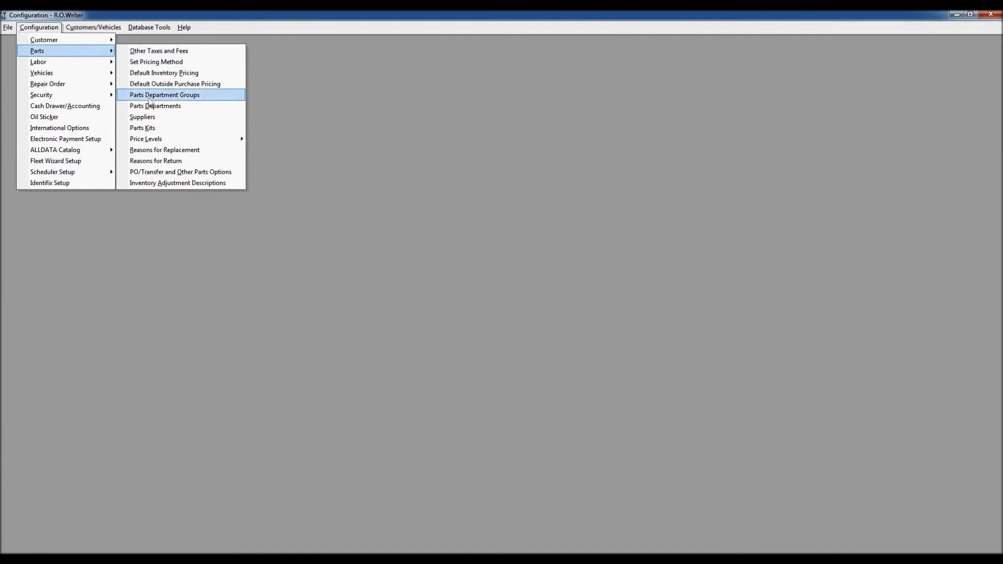
{"action": "left_click", "coordinate": [156, 117]}
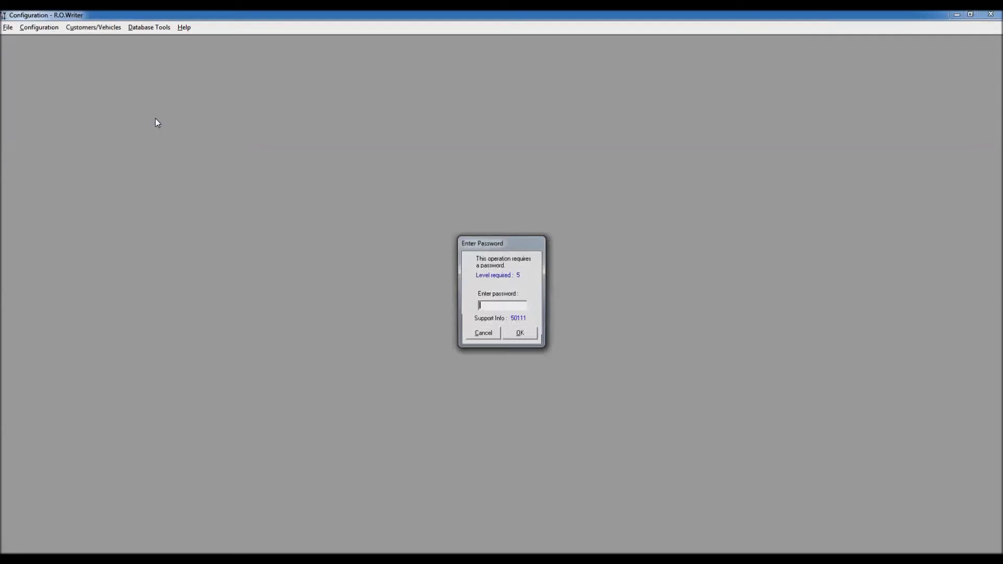
{"action": "key", "text": "Return"}
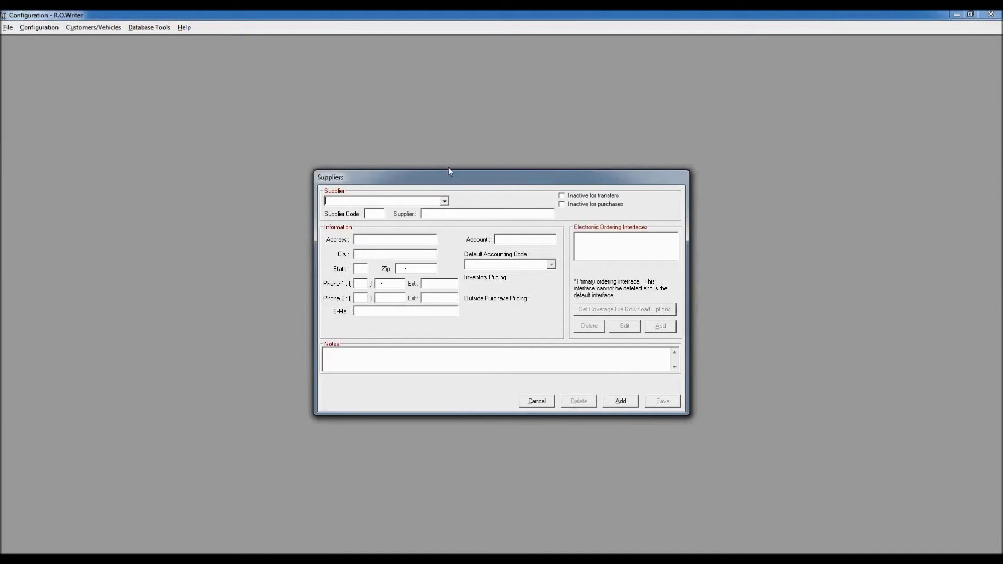
{"action": "left_click_drag", "start_coordinate": [449, 172], "coordinate": [194, 65]}
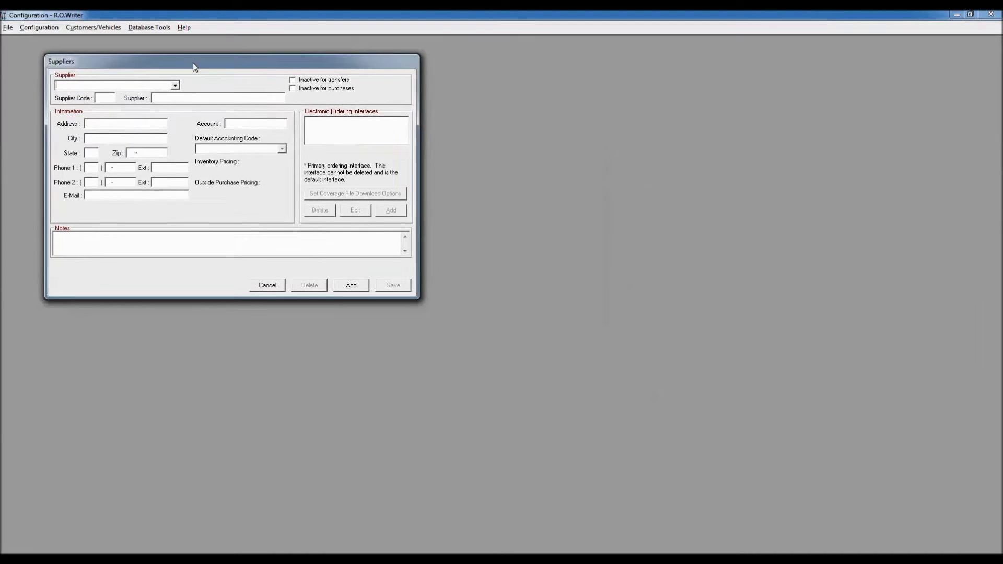
{"action": "left_click", "coordinate": [175, 86]}
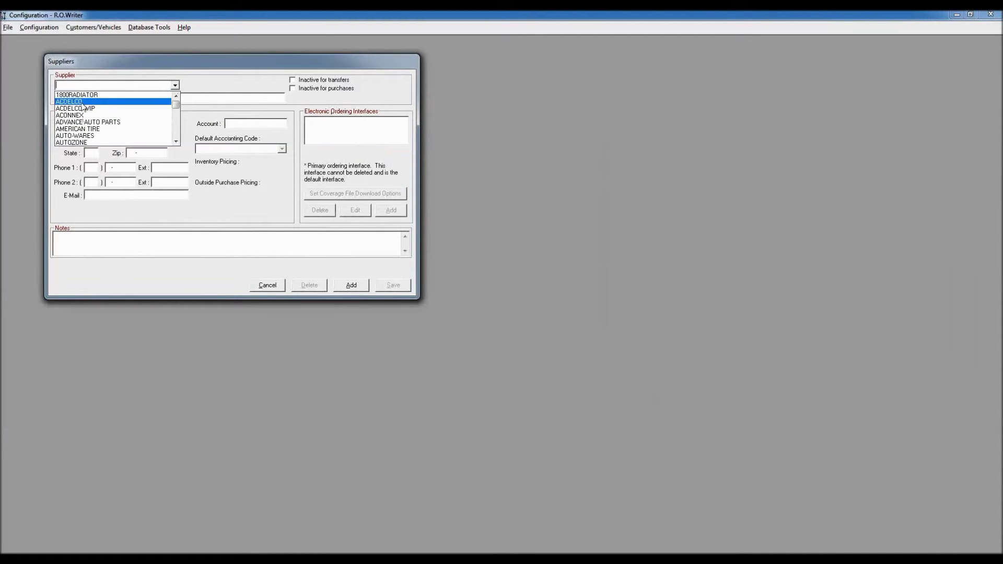
{"action": "left_click", "coordinate": [82, 104]}
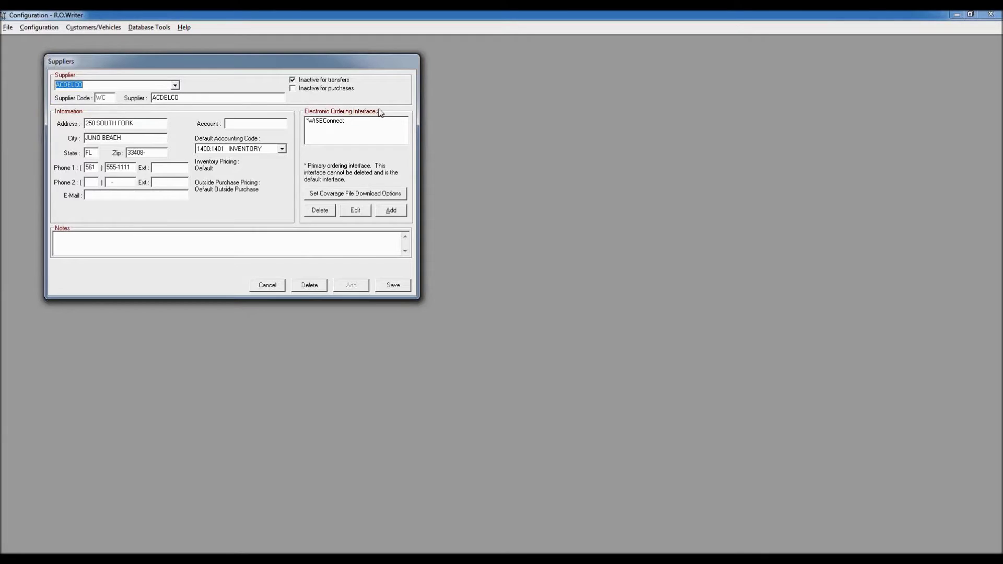
Open ACDELCO's WISEConnect electronic ordering interface for editing, review its settings, and save it.
{"action": "left_click", "coordinate": [339, 122]}
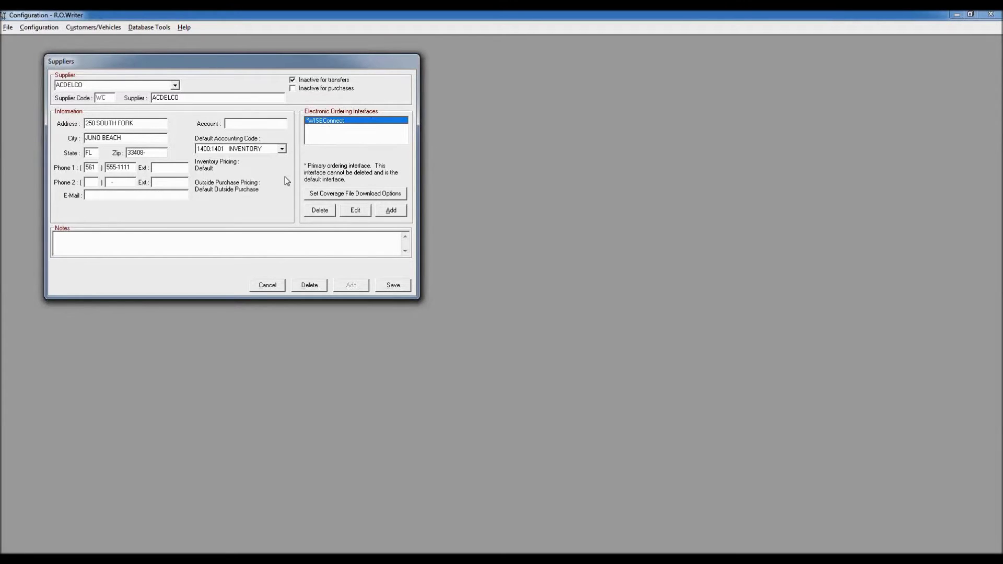
{"action": "left_click", "coordinate": [357, 215]}
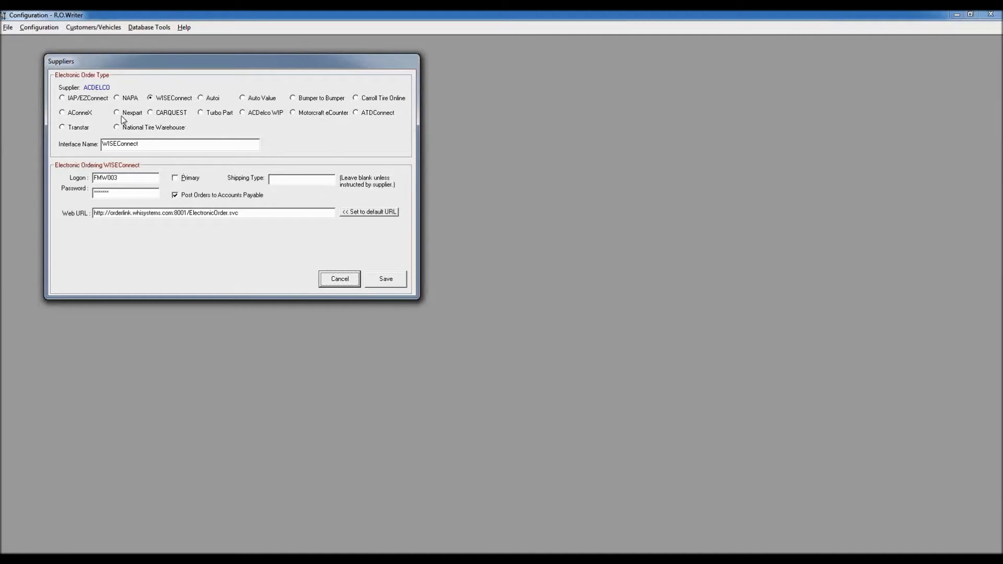
{"action": "left_click", "coordinate": [386, 281]}
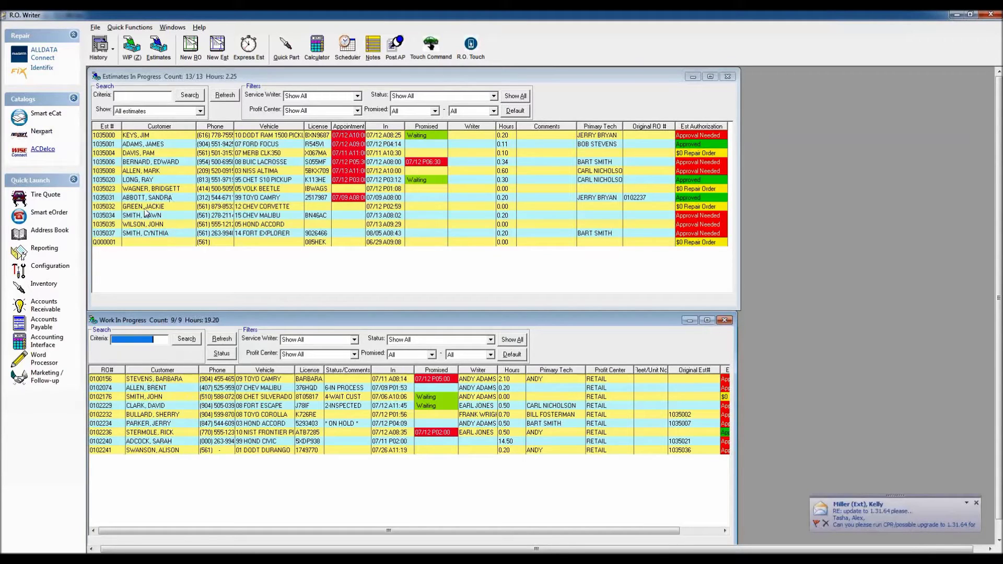
Try to launch the Nexpart catalog without a repair order or estimate open.
{"action": "left_click", "coordinate": [41, 132]}
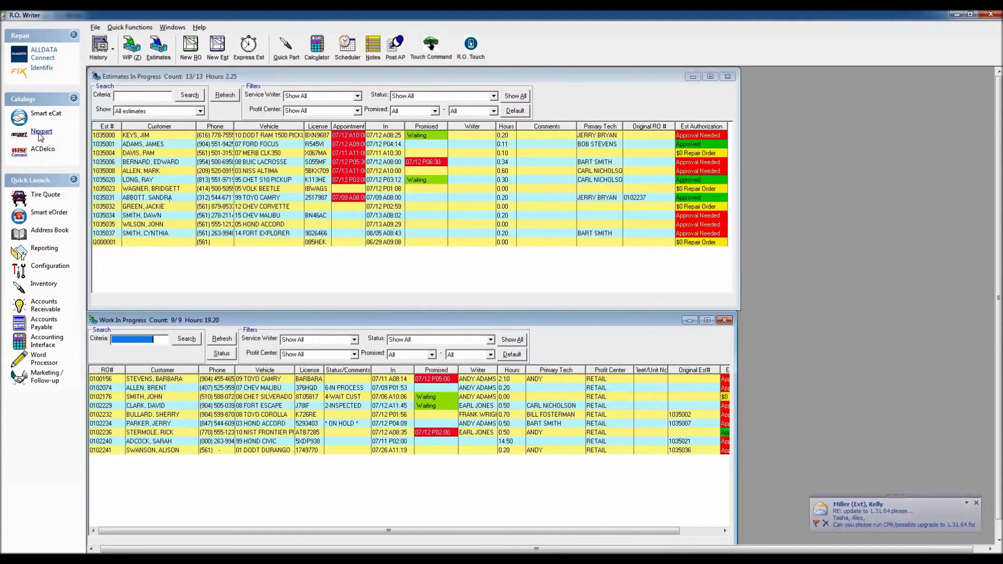
{"action": "left_click_drag", "start_coordinate": [438, 261], "coordinate": [200, 132]}
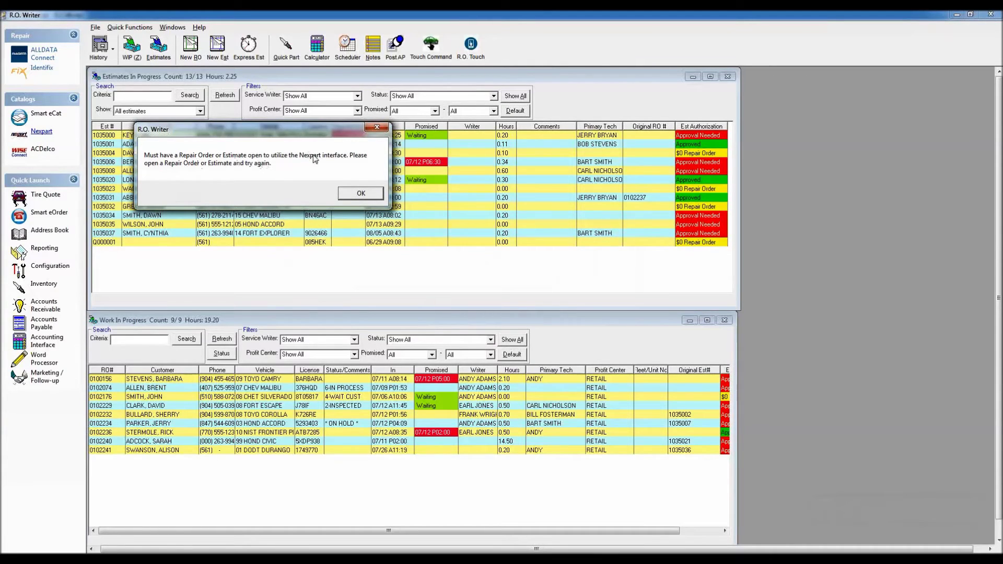
{"action": "left_click", "coordinate": [370, 196]}
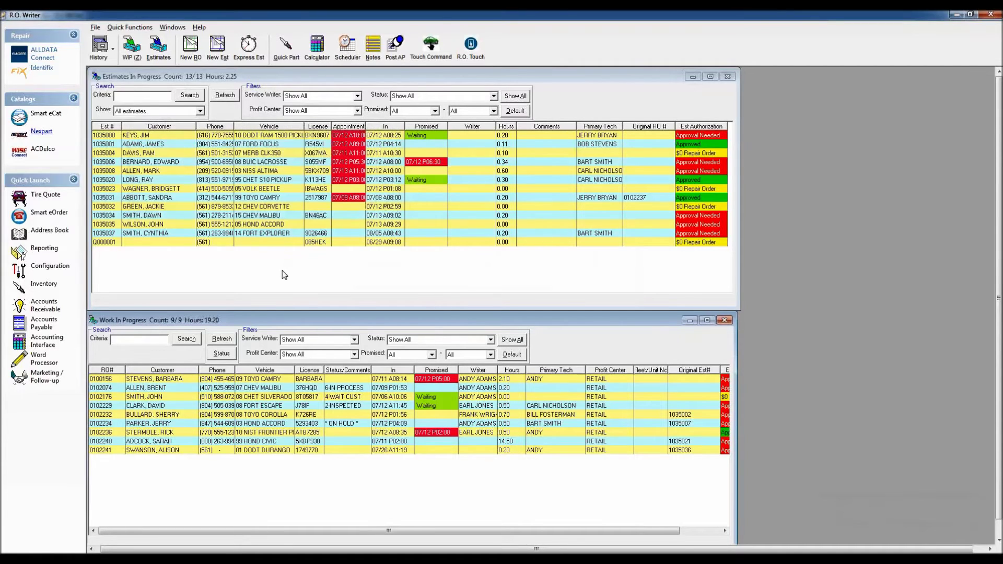
Open the 2001 Durango repair order from Work In Progress and launch the Nexpart catalog for it.
{"action": "left_click", "coordinate": [221, 452]}
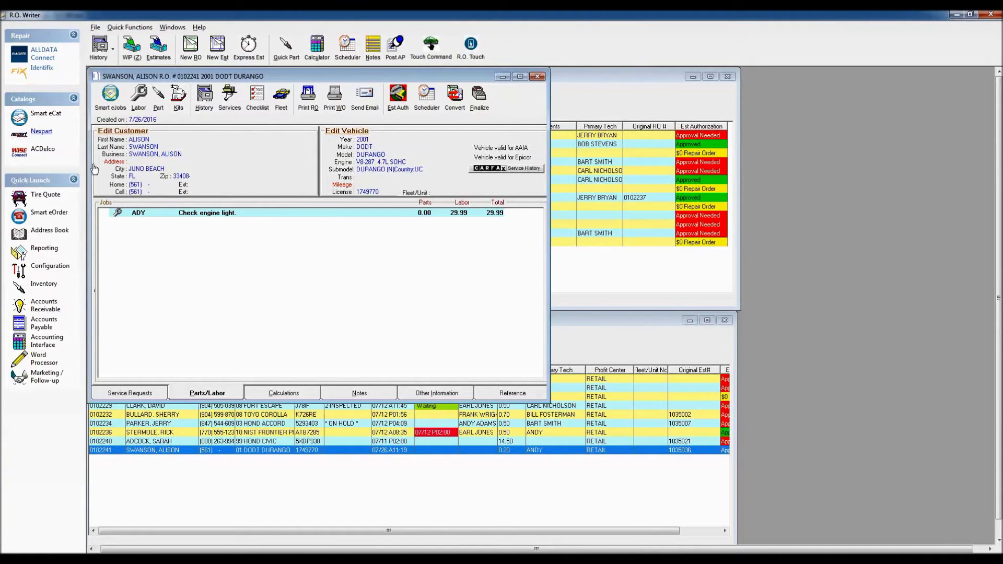
{"action": "left_click", "coordinate": [41, 133]}
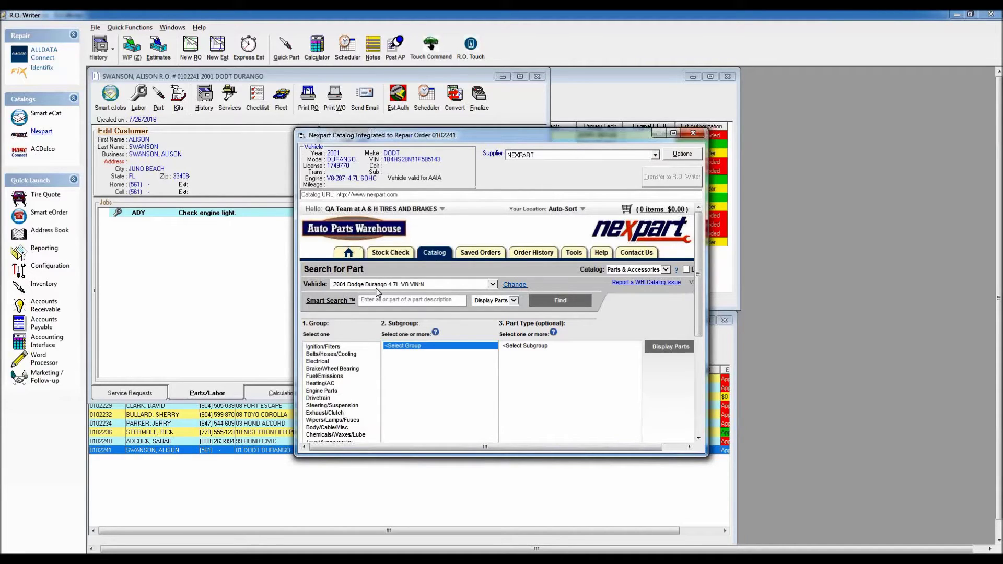
{"action": "left_click_drag", "start_coordinate": [295, 128], "coordinate": [115, 59]}
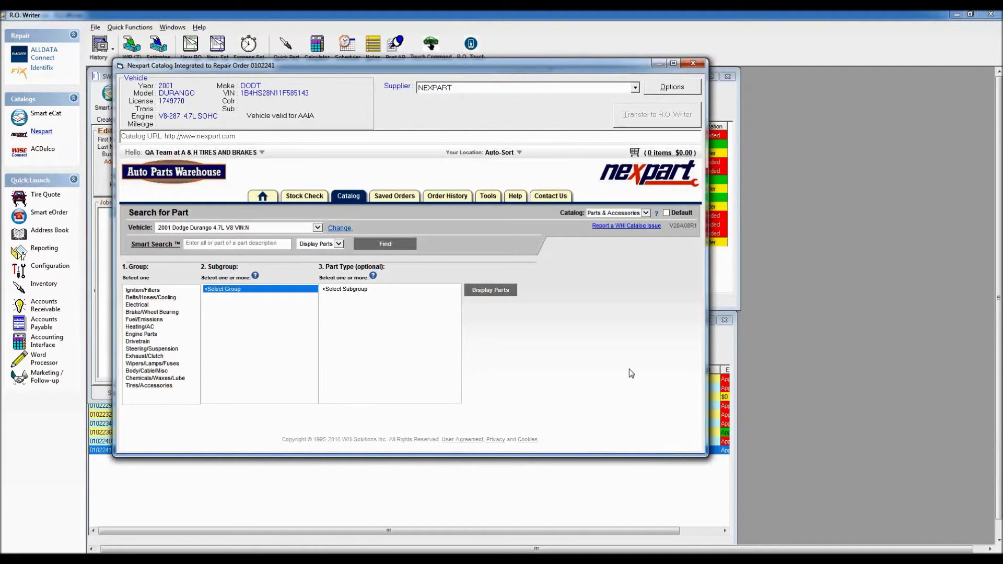
Display the Disc Brake Pad parts in the Brake/Wheel Bearing group, Front Friction/Drums & Rotors subgroup.
{"action": "left_click", "coordinate": [151, 313]}
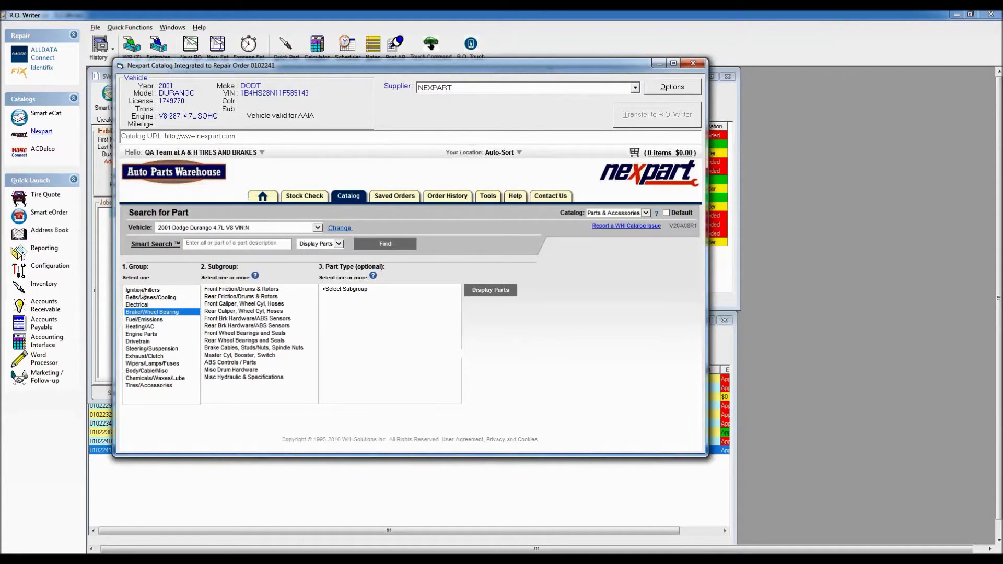
{"action": "left_click", "coordinate": [230, 291]}
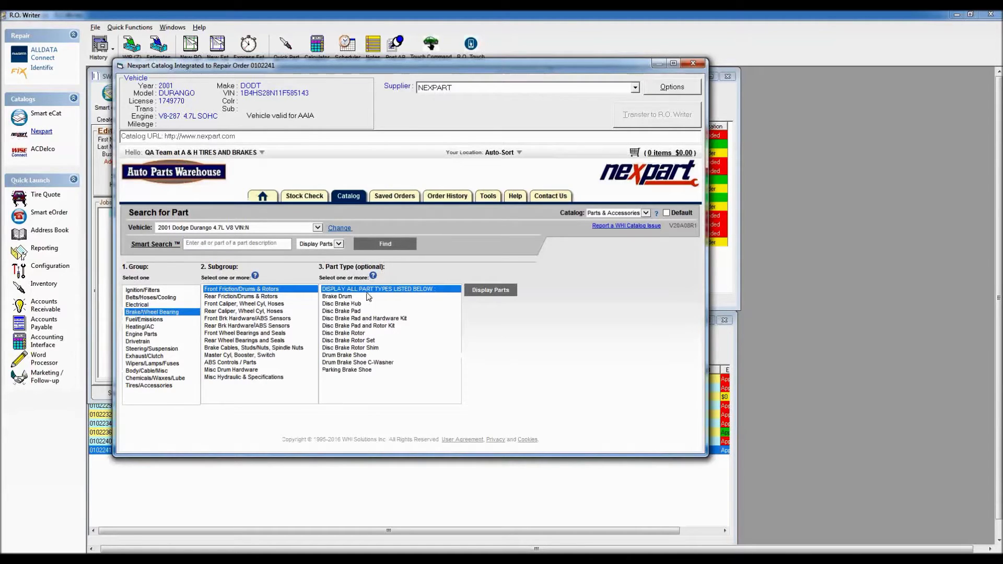
{"action": "left_click", "coordinate": [348, 311]}
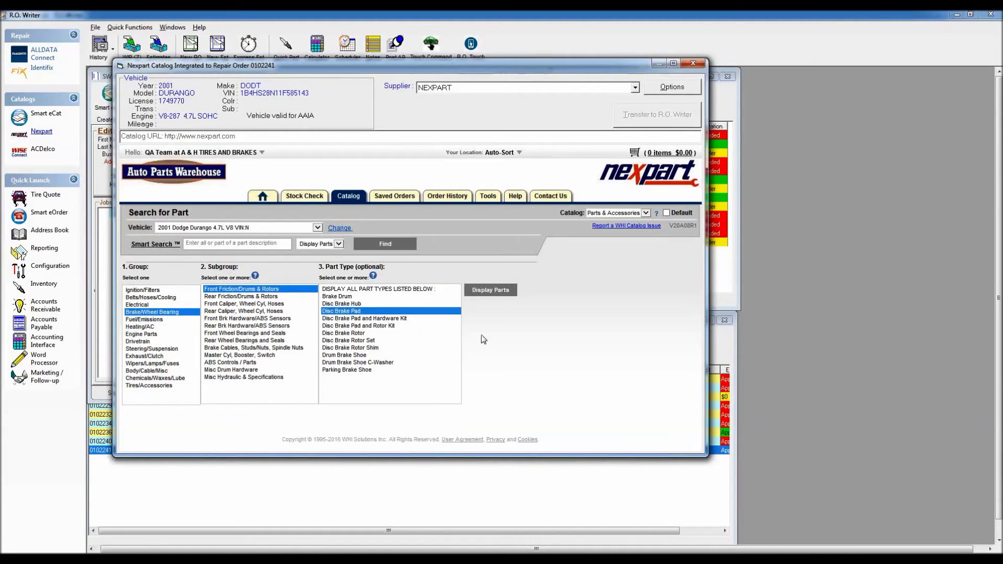
{"action": "left_click", "coordinate": [496, 291]}
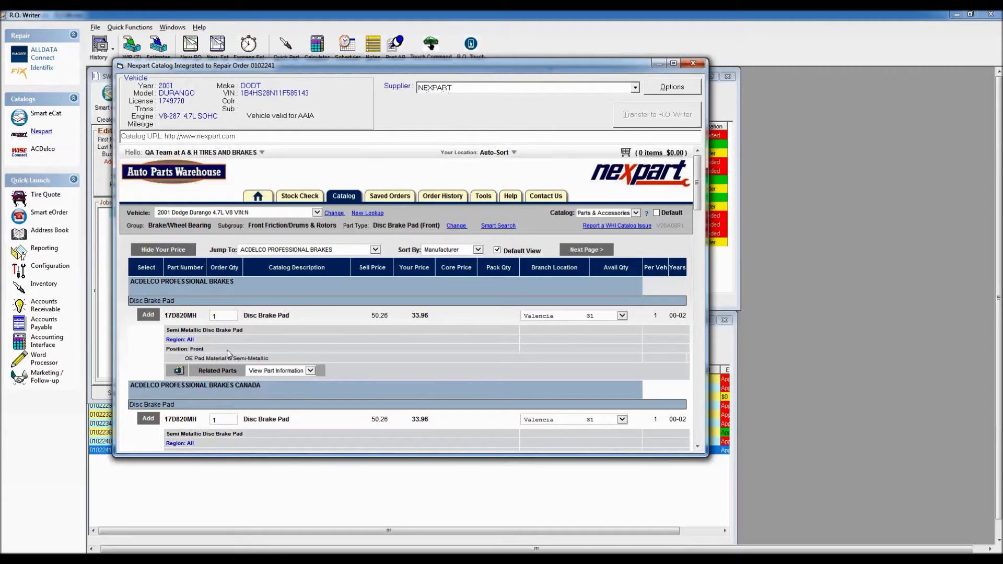
Add one ACDelco Professional Brakes disc brake pad 17D820MH to the cart and transfer the order to R.O. Writer.
{"action": "left_click", "coordinate": [148, 315]}
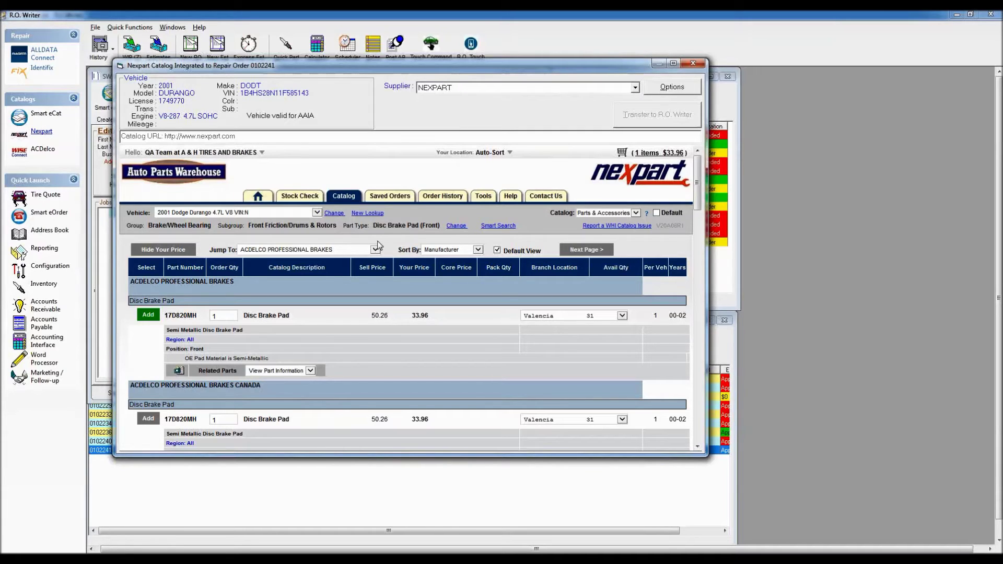
{"action": "left_click", "coordinate": [647, 156]}
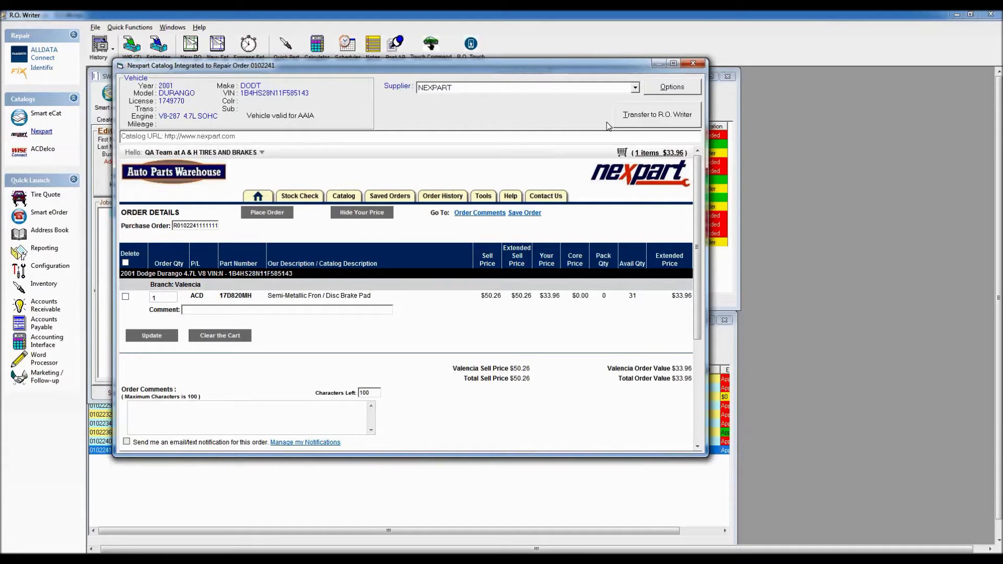
{"action": "left_click", "coordinate": [655, 118]}
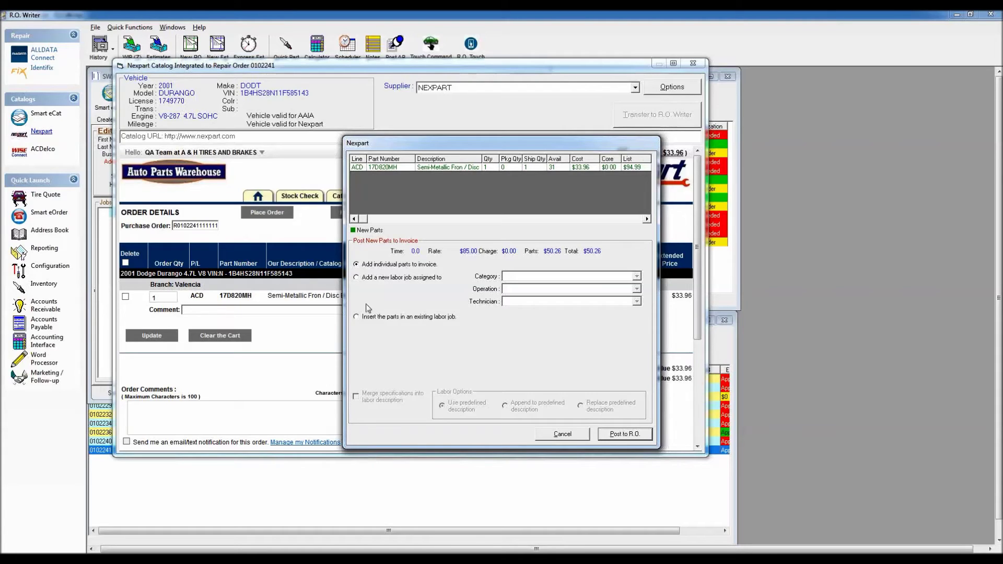
Post the brake pad to the repair order as a new BRAKES labor job, 070 Install Front Disc Brake Pads, and close the catalog.
{"action": "left_click", "coordinate": [356, 278]}
{"action": "left_click", "coordinate": [637, 277]}
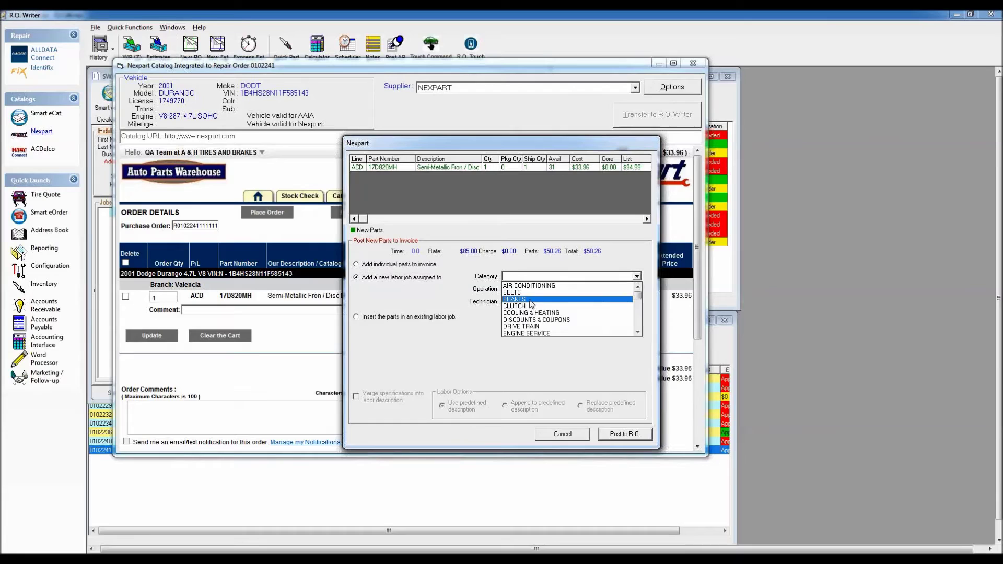
{"action": "left_click", "coordinate": [627, 301]}
{"action": "left_click", "coordinate": [637, 289]}
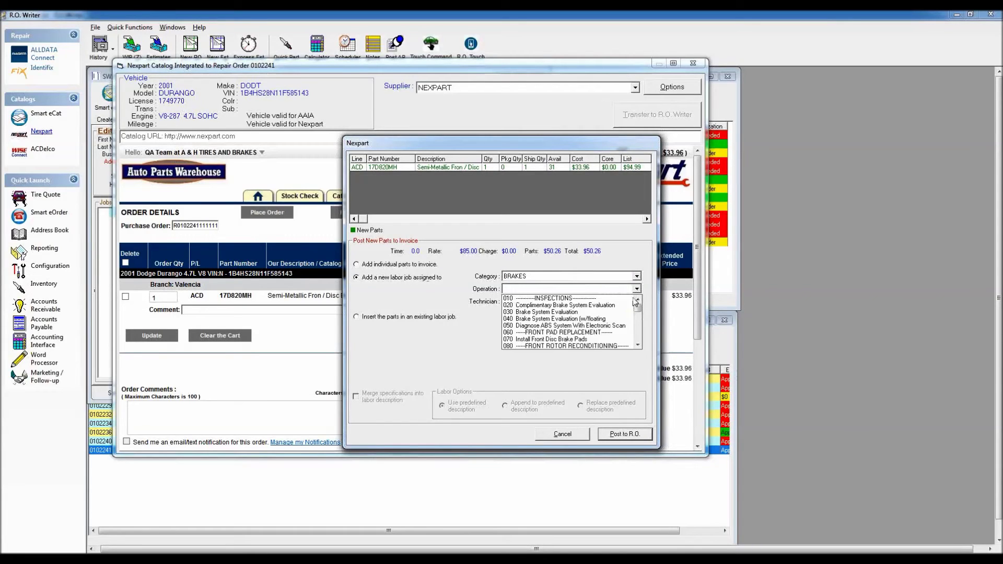
{"action": "left_click", "coordinate": [592, 339]}
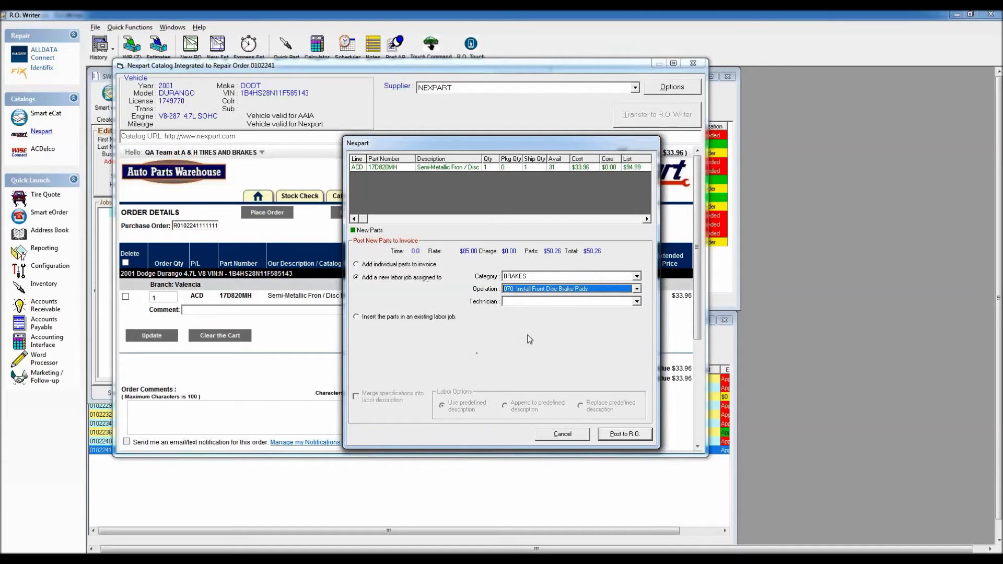
{"action": "left_click", "coordinate": [624, 434]}
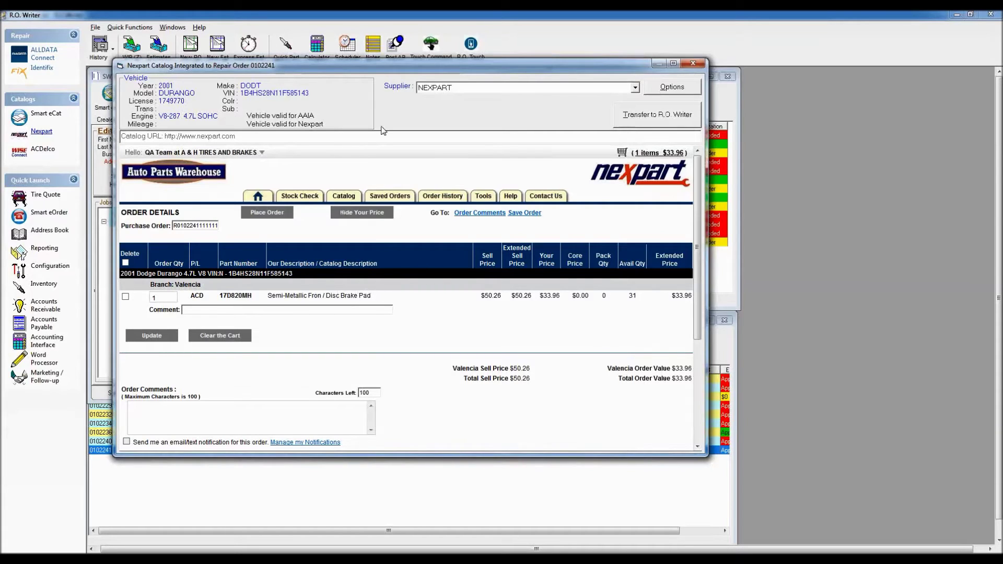
{"action": "left_click", "coordinate": [695, 66]}
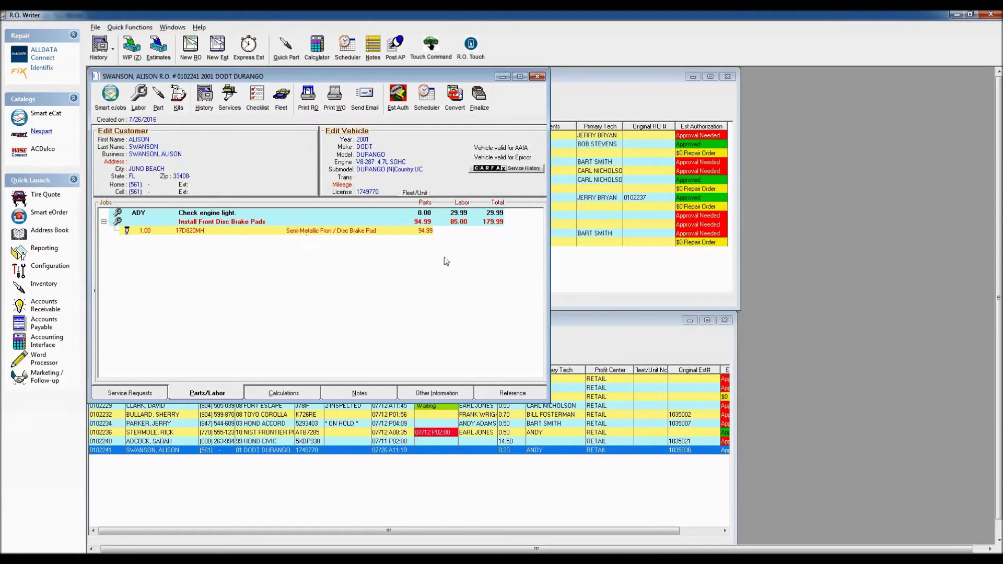
Check the unit cost in the details of the 17D820MH disc brake pad part line, and leave without saving.
{"action": "left_click", "coordinate": [380, 233]}
{"action": "double_click", "coordinate": [382, 236]}
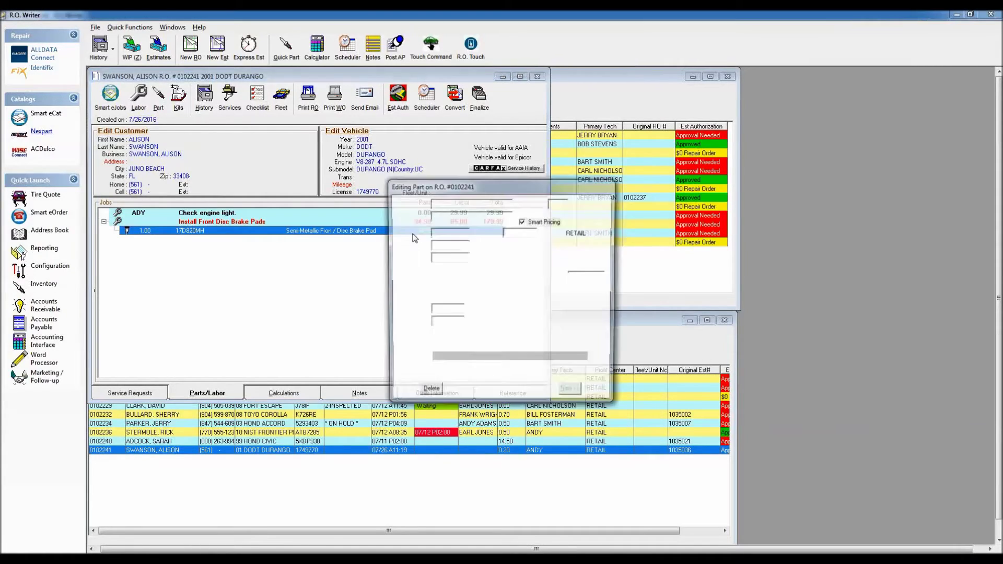
{"action": "left_click_drag", "start_coordinate": [519, 232], "coordinate": [541, 232]}
{"action": "type", "text": "33.98"}
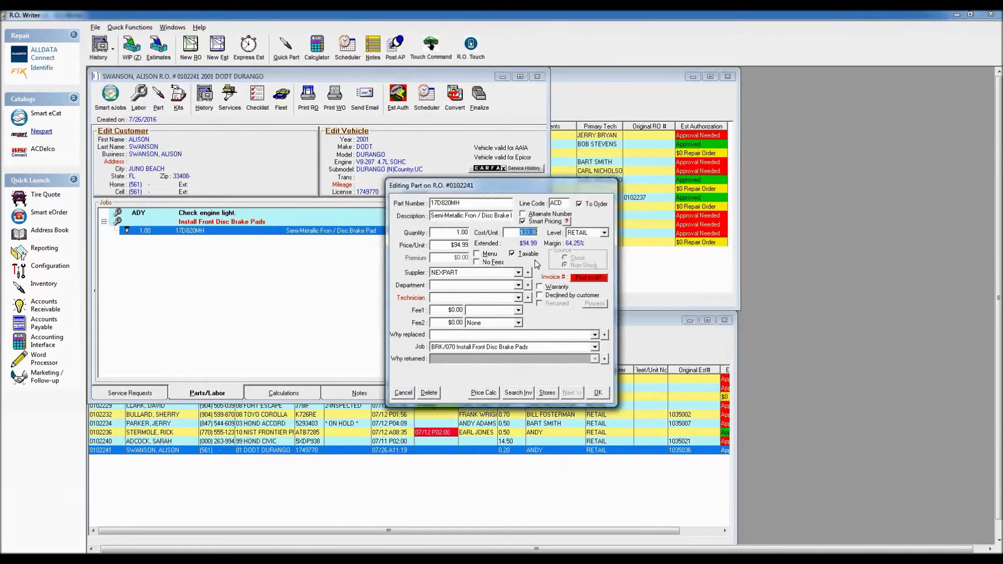
{"action": "key", "text": "Tab"}
{"action": "left_click", "coordinate": [402, 392]}
Relaunch the Nexpart catalog for the repair order, enlarge its window and open the parts posting options.
{"action": "left_click", "coordinate": [54, 140]}
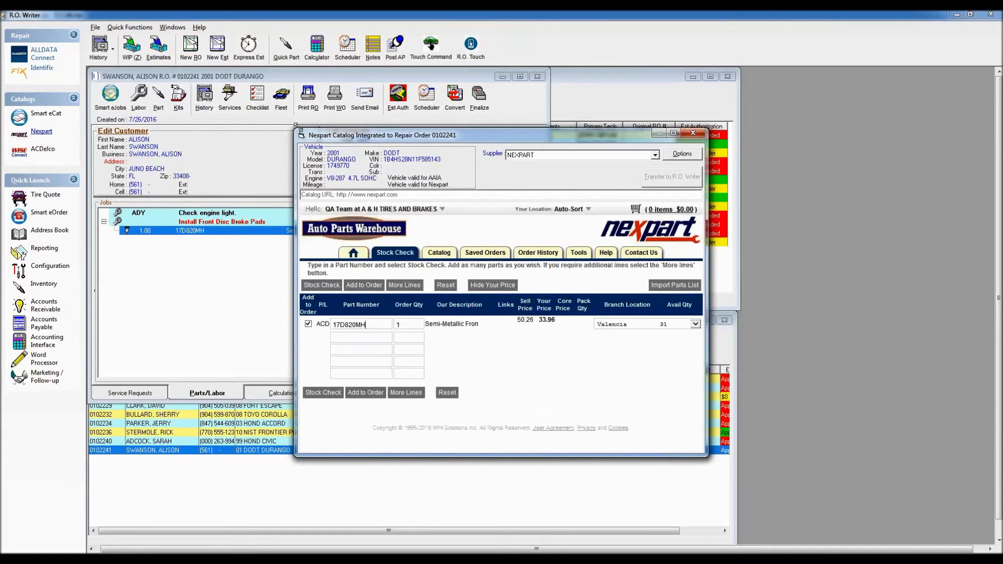
{"action": "left_click_drag", "start_coordinate": [295, 126], "coordinate": [146, 95]}
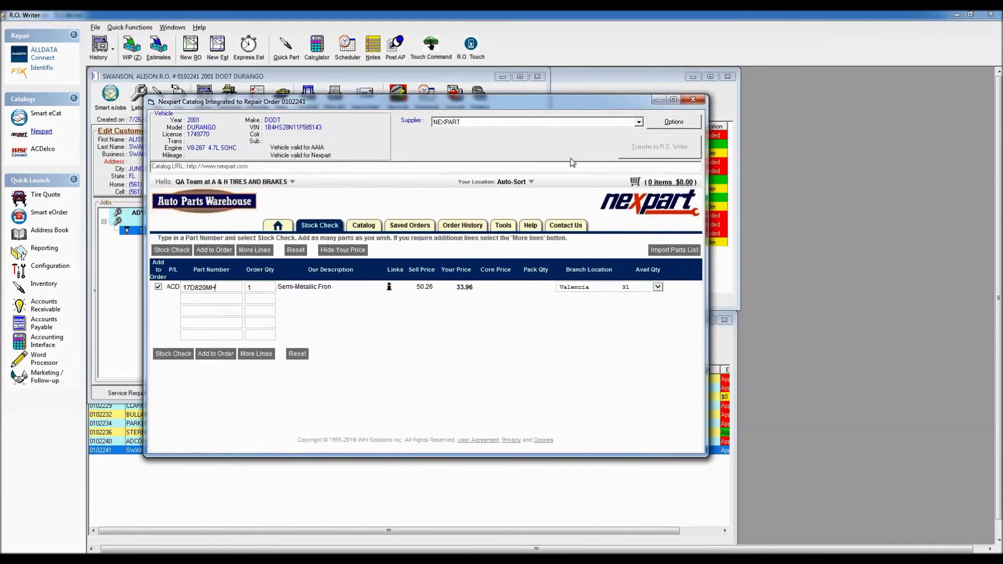
{"action": "left_click", "coordinate": [675, 123]}
{"action": "key", "text": "Return"}
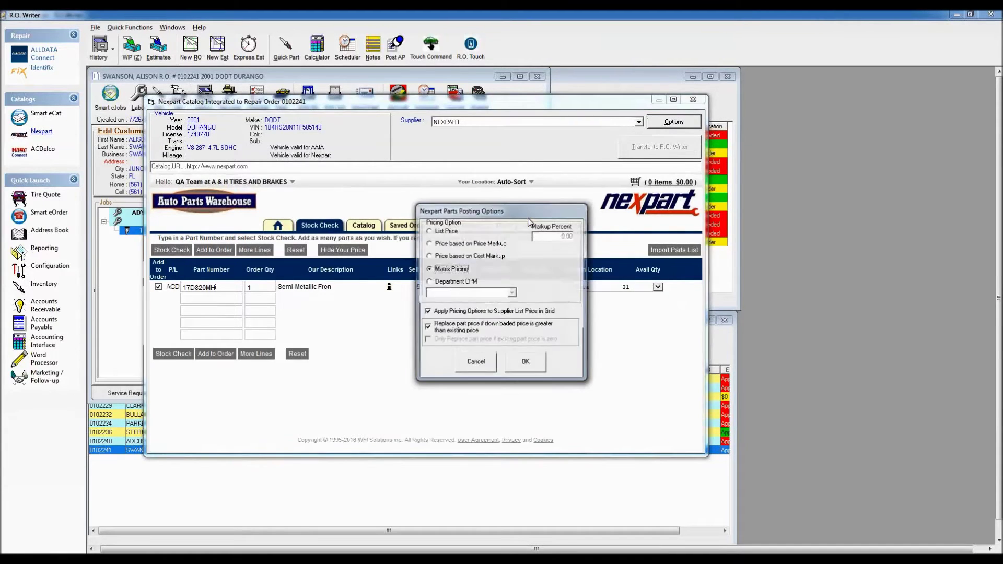
{"action": "left_click_drag", "start_coordinate": [513, 210], "coordinate": [280, 103]}
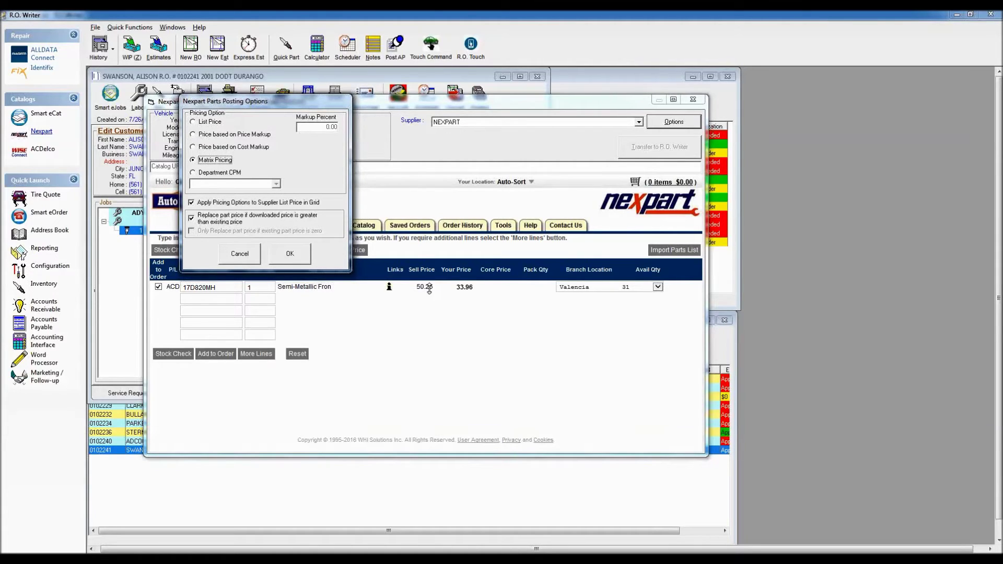
Try Price based on Price Markup with a markup of 10 percent, and Price based on Cost Markup with its own markup.
{"action": "left_click", "coordinate": [193, 135]}
{"action": "key", "text": "Tab"}
{"action": "type", "text": "10"}
{"action": "left_click", "coordinate": [195, 148]}
{"action": "double_click", "coordinate": [316, 127]}
{"action": "type", "text": "1.00"}
{"action": "type", "text": "0"}
Try the Department CPM pricing option and look through its department list, and return to Matrix Pricing.
{"action": "left_click", "coordinate": [197, 162]}
{"action": "left_click", "coordinate": [194, 172]}
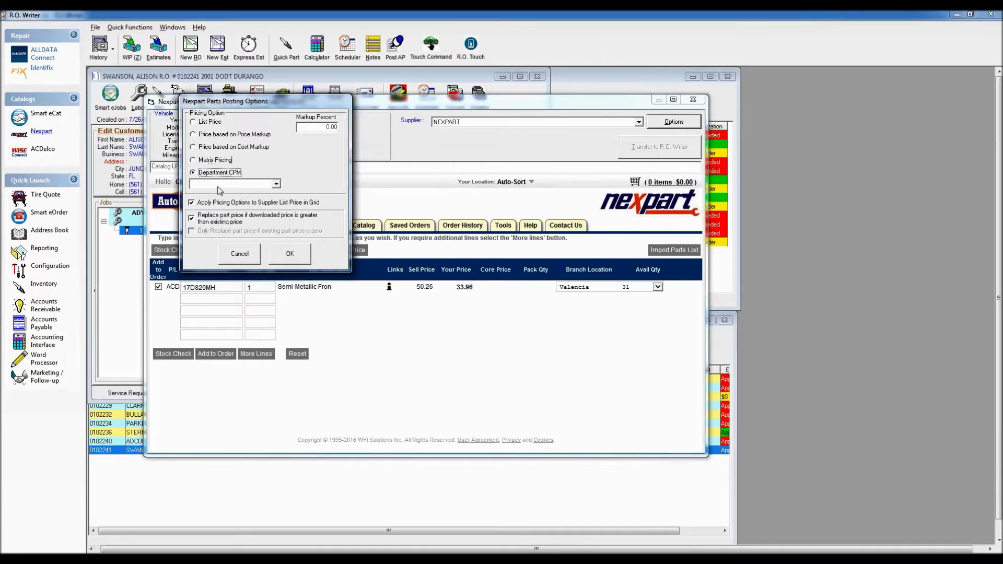
{"action": "left_click", "coordinate": [276, 185]}
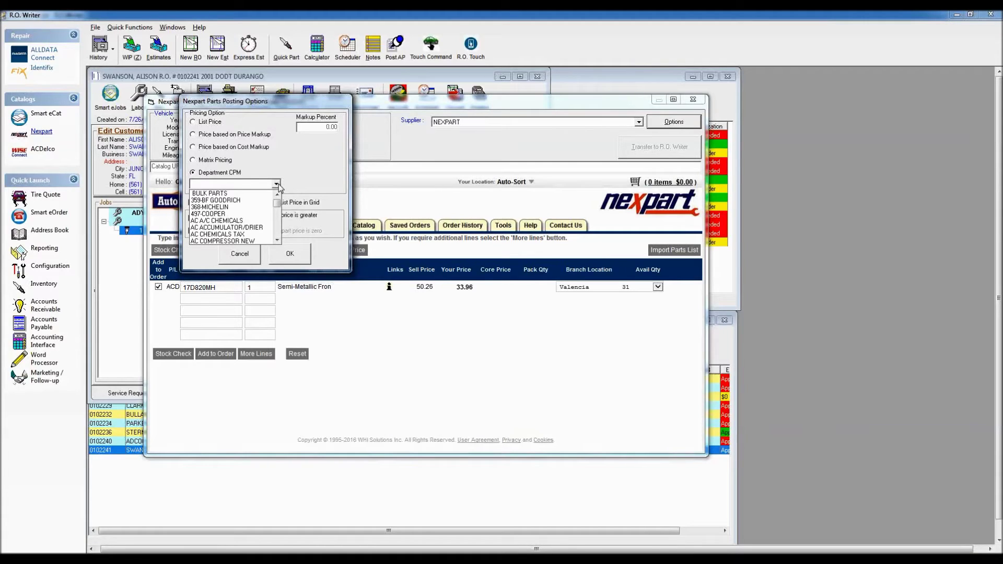
{"action": "left_click", "coordinate": [277, 184]}
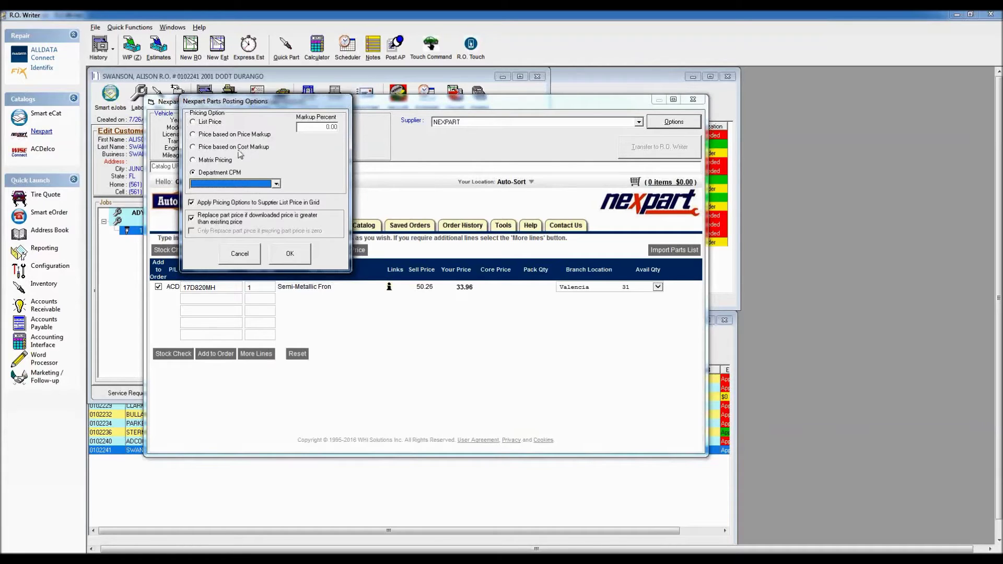
{"action": "left_click", "coordinate": [193, 159]}
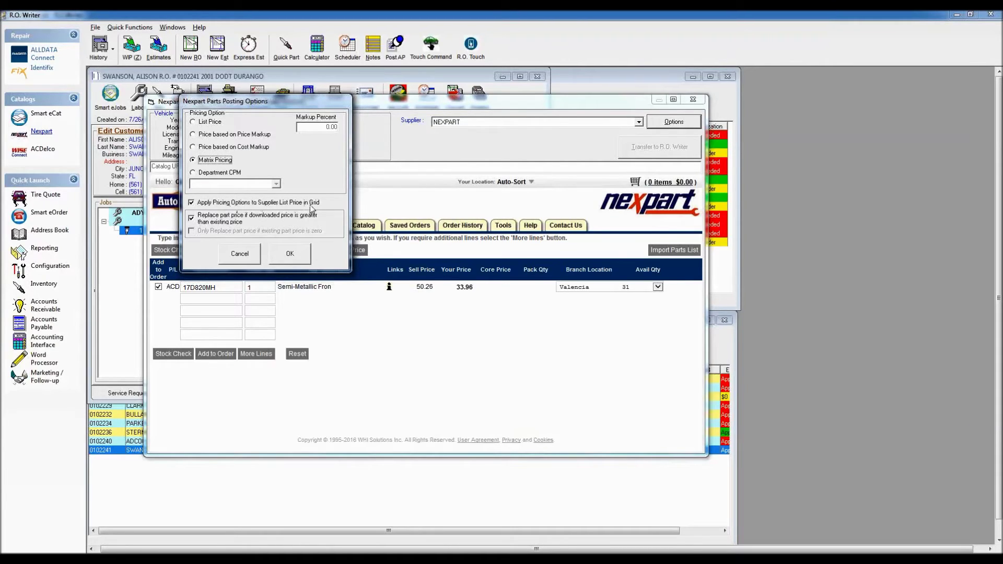
Toggle the supplier list price and part price replacement options off and back on, and accept the Nexpart posting options.
{"action": "left_click", "coordinate": [193, 205]}
{"action": "left_click", "coordinate": [191, 203]}
{"action": "left_click", "coordinate": [191, 218]}
{"action": "left_click", "coordinate": [191, 218]}
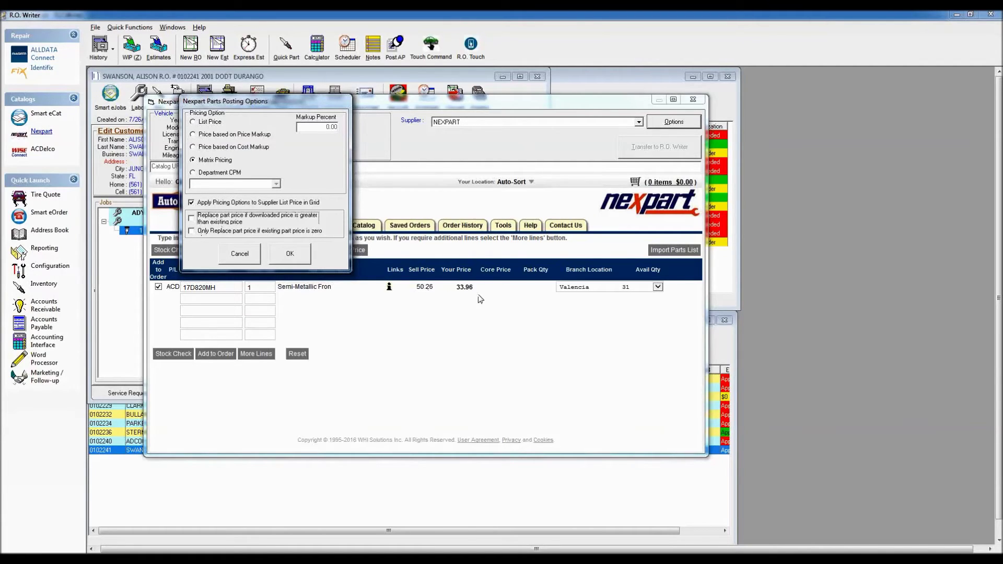
{"action": "left_click", "coordinate": [192, 219]}
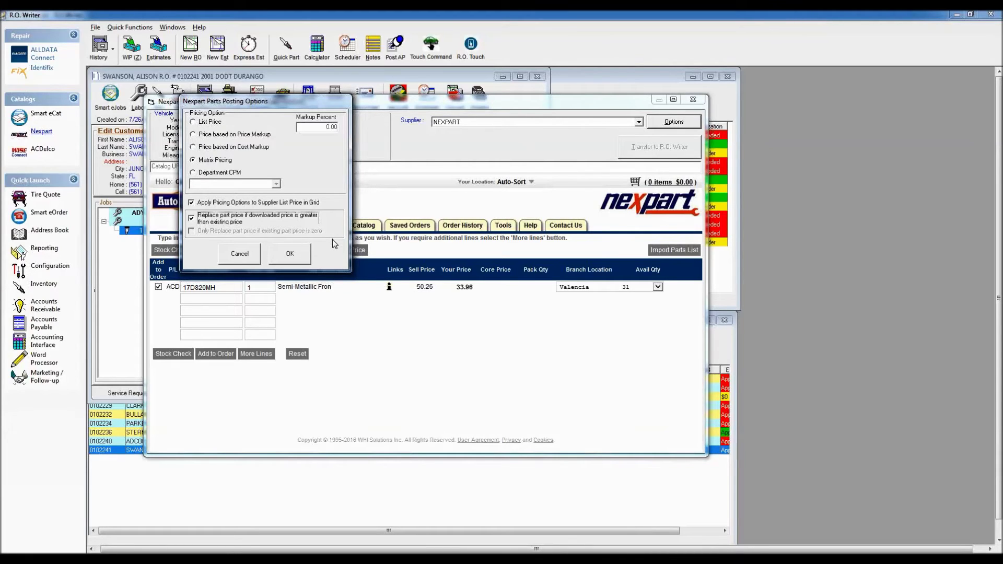
{"action": "left_click", "coordinate": [291, 253]}
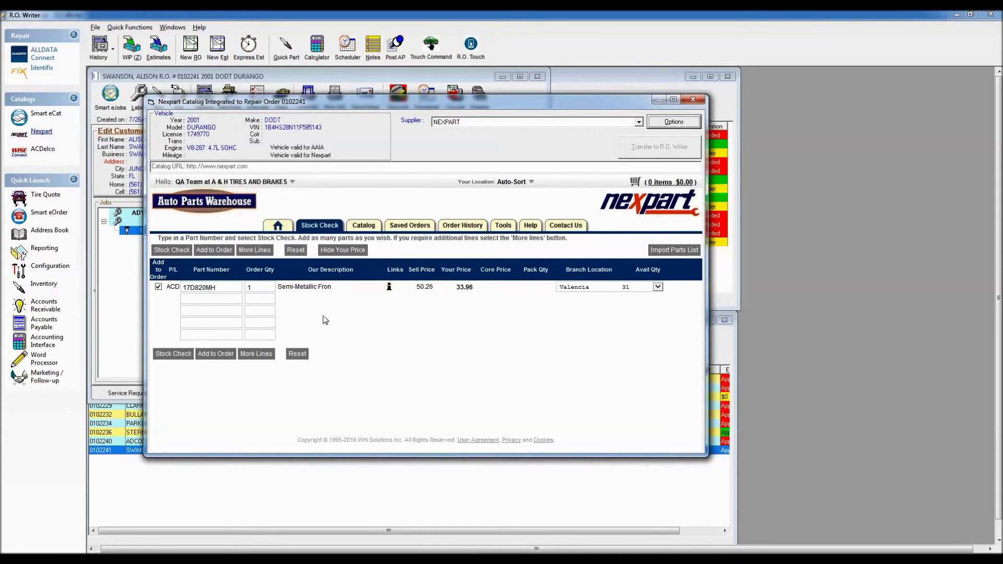
Add the stock-checked part 17D820MH to the Nexpart order, and view the cart before closing the catalog.
{"action": "mouse_move", "coordinate": [325, 230]}
{"action": "left_click", "coordinate": [216, 354]}
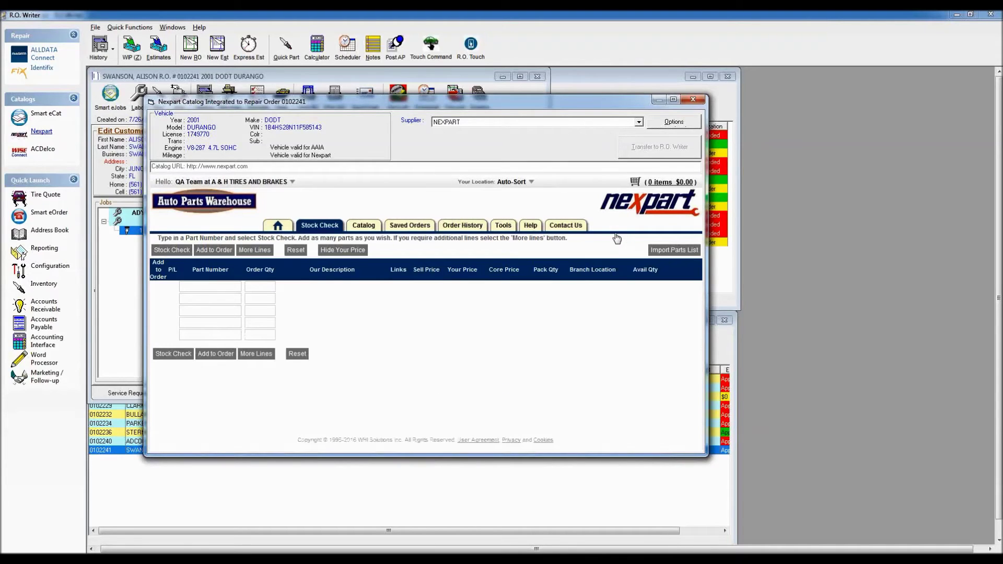
{"action": "left_click", "coordinate": [666, 184]}
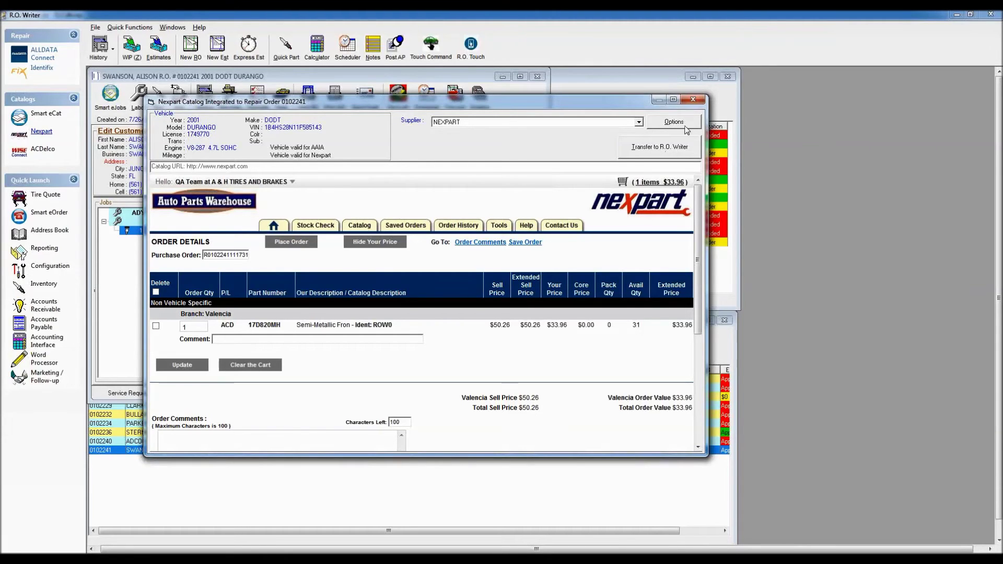
{"action": "left_click", "coordinate": [693, 100]}
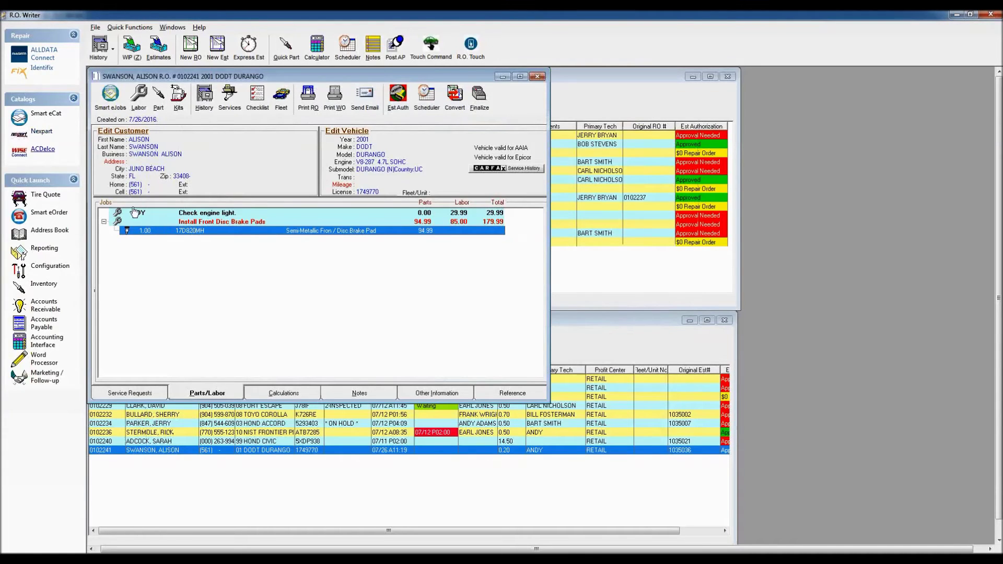
Launch the ACDelco catalog for the repair order, go to its home page without running scripts, and enlarge the window.
{"action": "left_click", "coordinate": [40, 151]}
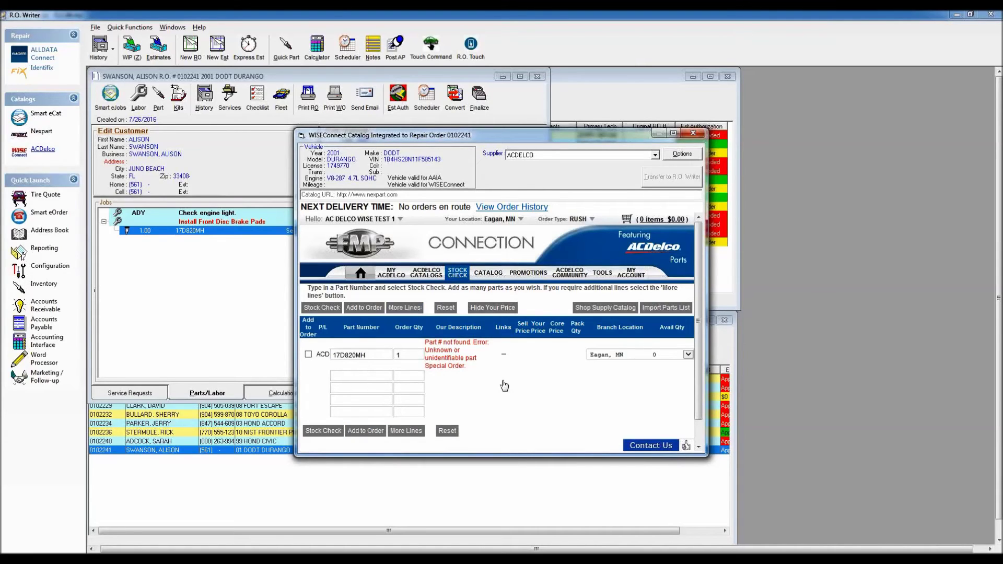
{"action": "left_click", "coordinate": [361, 274]}
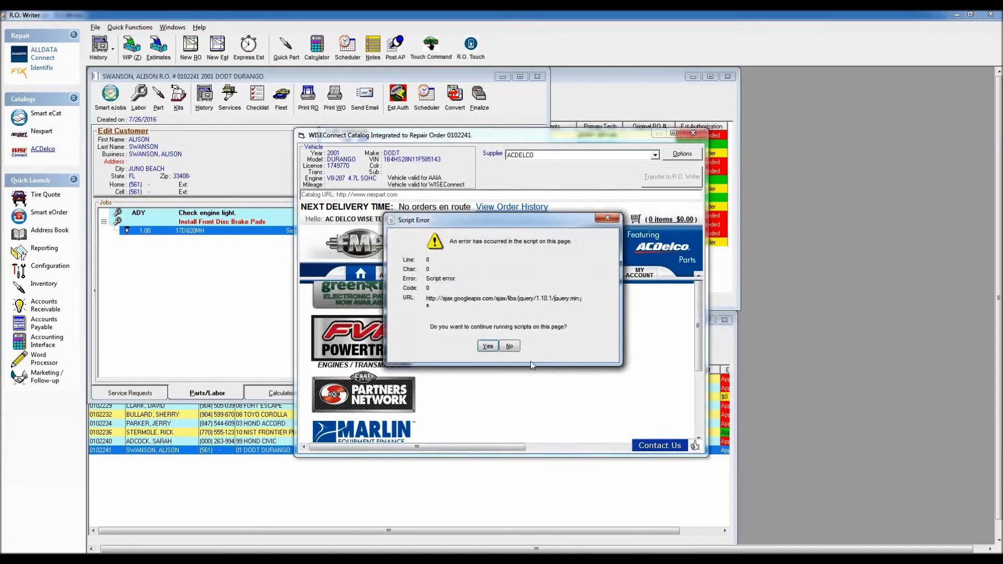
{"action": "left_click", "coordinate": [509, 346]}
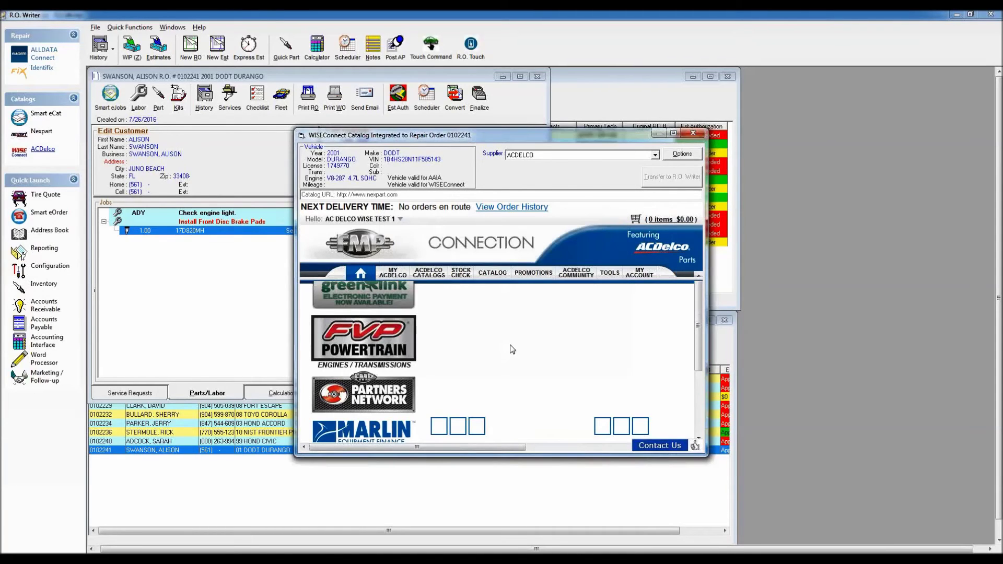
{"action": "left_click_drag", "start_coordinate": [288, 128], "coordinate": [109, 85]}
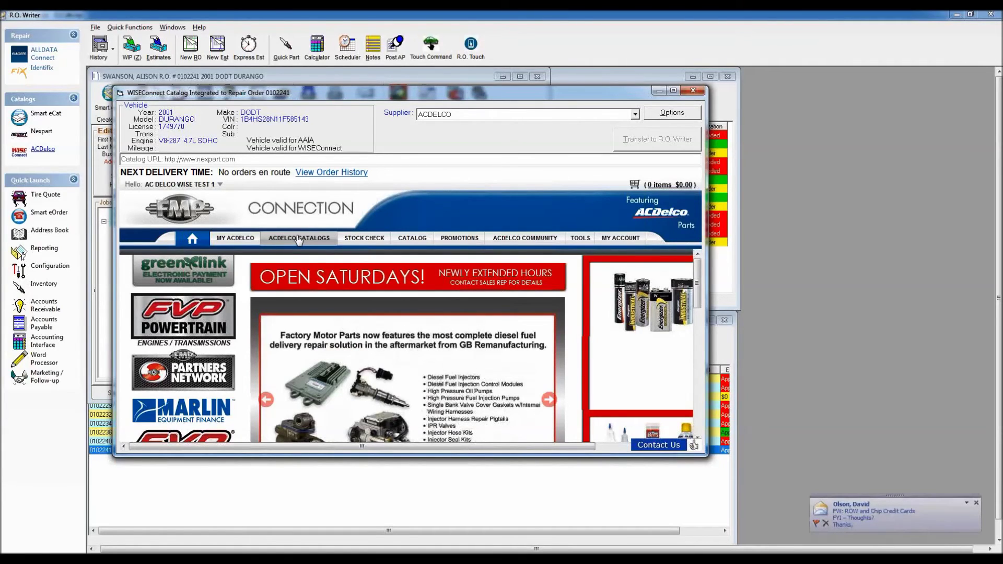
Select the 2001 Dodge Durango 4.7L V8 VIN:N as the vehicle in the ACDelco parts catalog.
{"action": "left_click", "coordinate": [419, 240]}
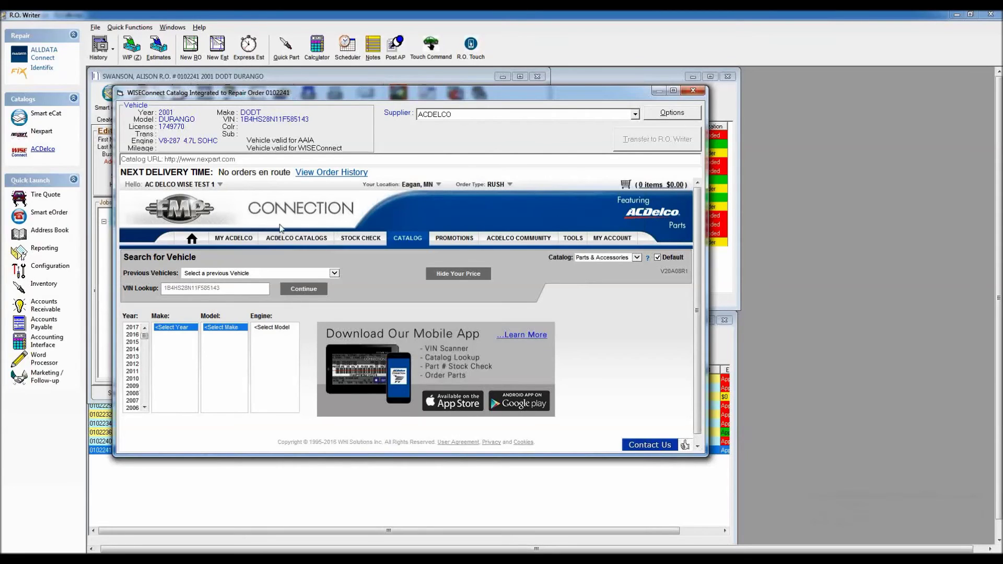
{"action": "left_click", "coordinate": [145, 398]}
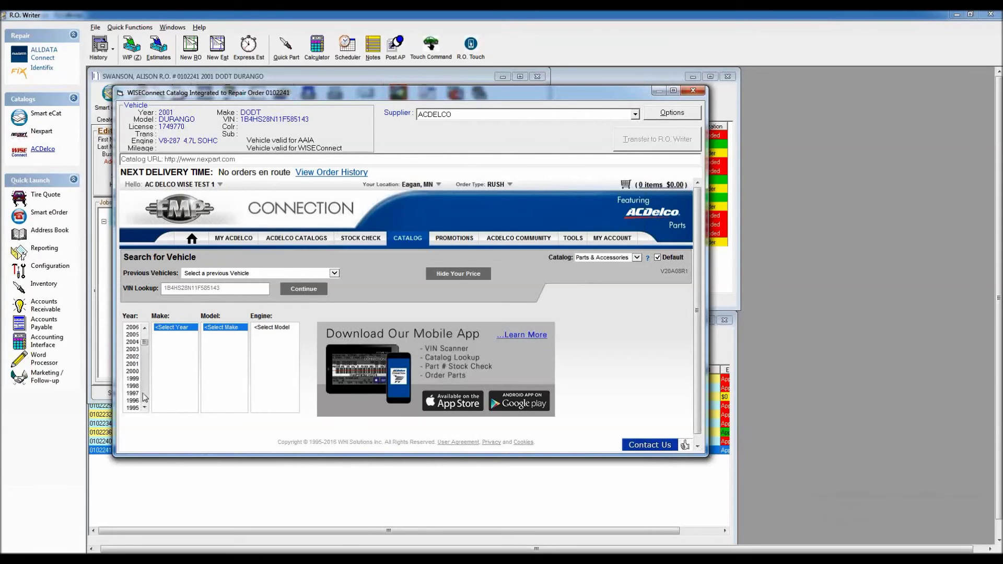
{"action": "left_click", "coordinate": [132, 364]}
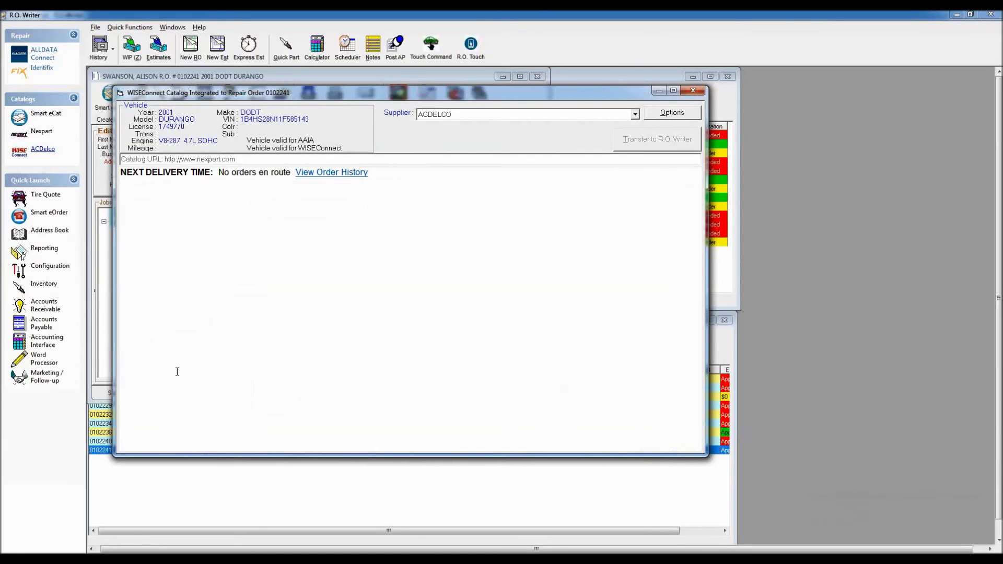
{"action": "left_click", "coordinate": [167, 409]}
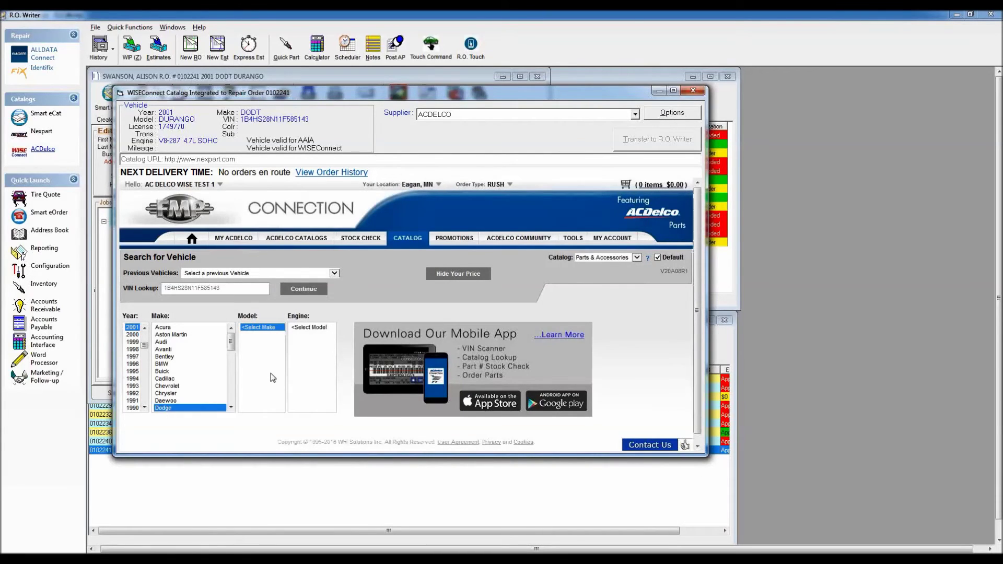
{"action": "left_click", "coordinate": [260, 342]}
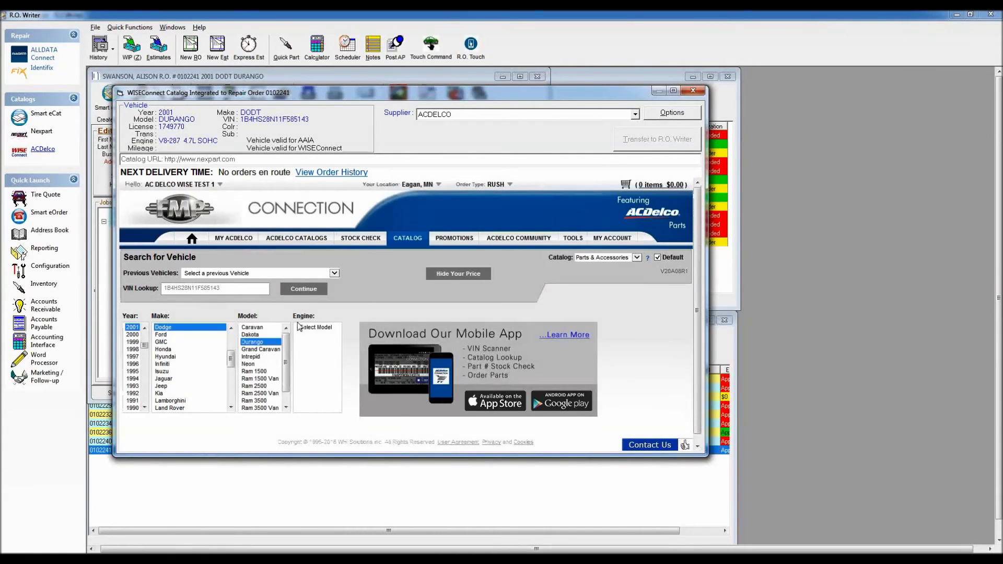
{"action": "left_click", "coordinate": [316, 328]}
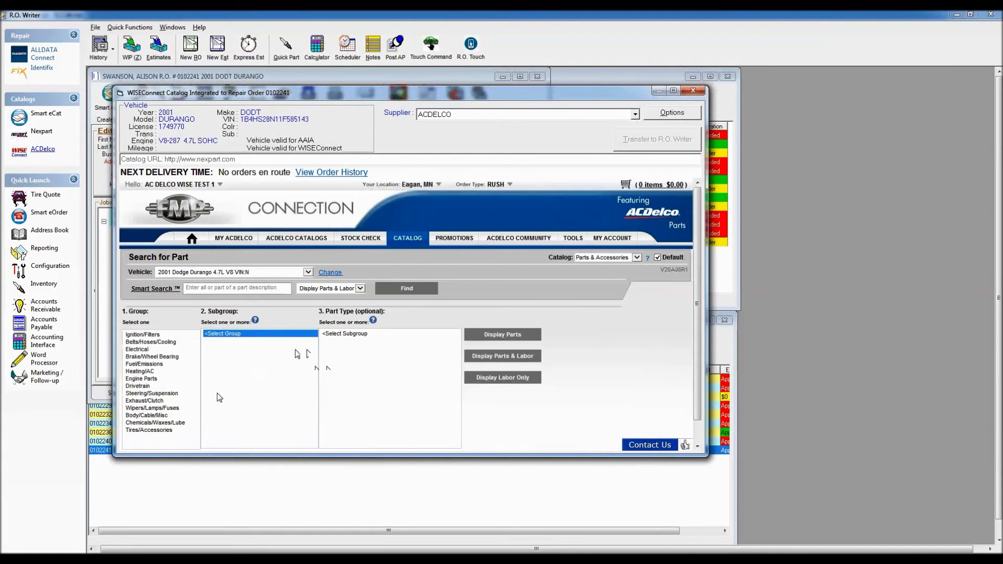
Display the Engine Cover Gasket parts in the Engine Parts group, Gasket Sets subgroup.
{"action": "left_click", "coordinate": [152, 378]}
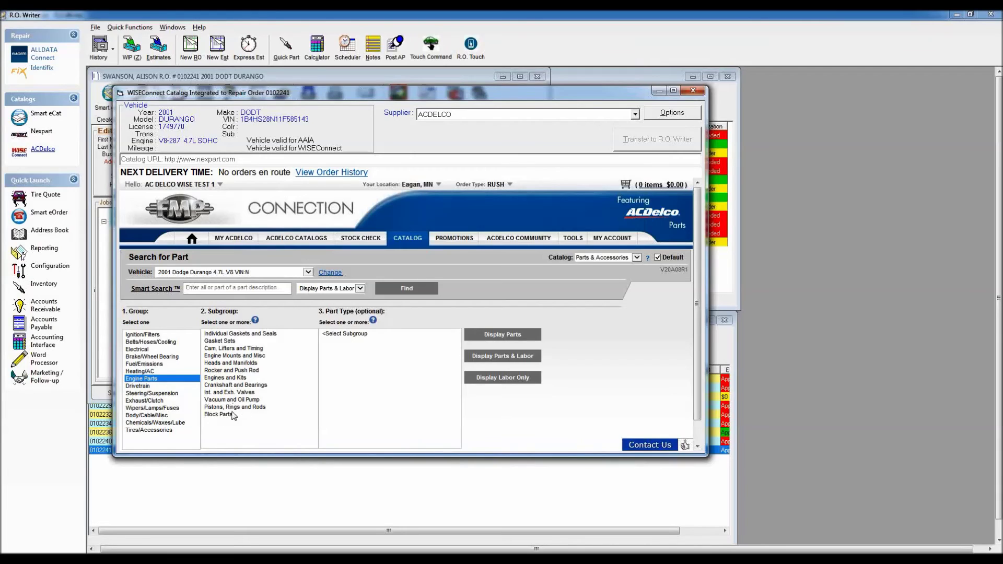
{"action": "left_click", "coordinate": [222, 341]}
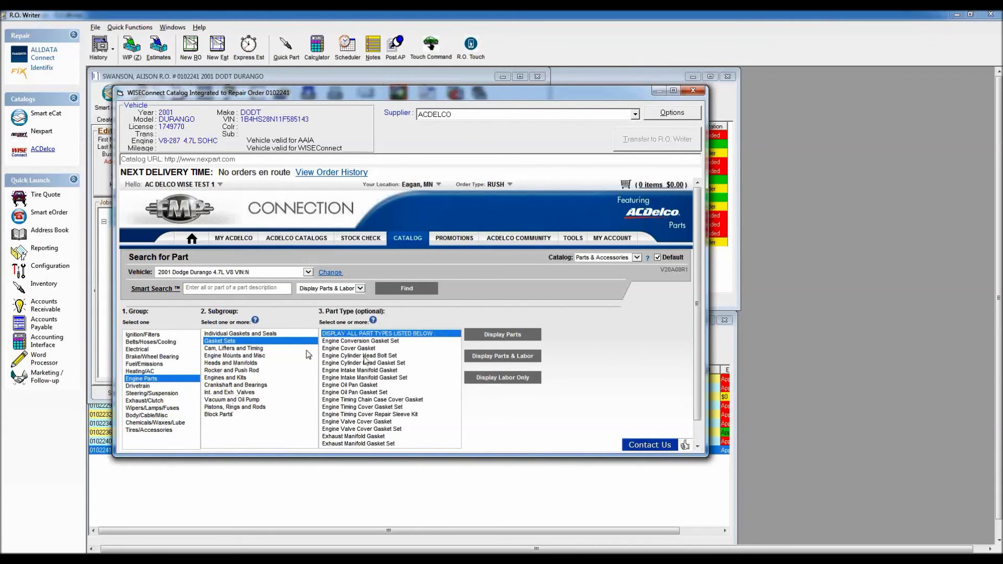
{"action": "left_click", "coordinate": [354, 348]}
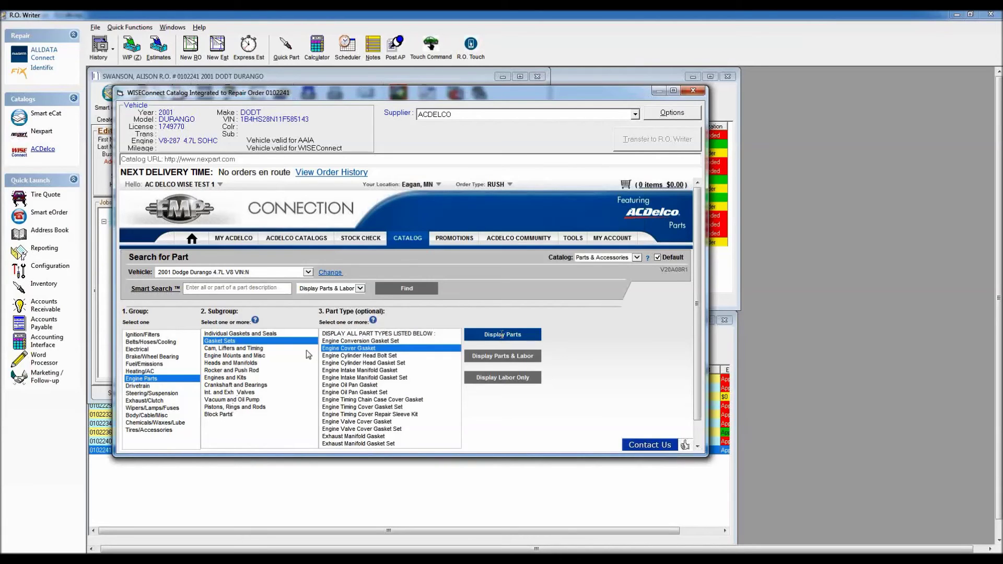
{"action": "left_click", "coordinate": [502, 335]}
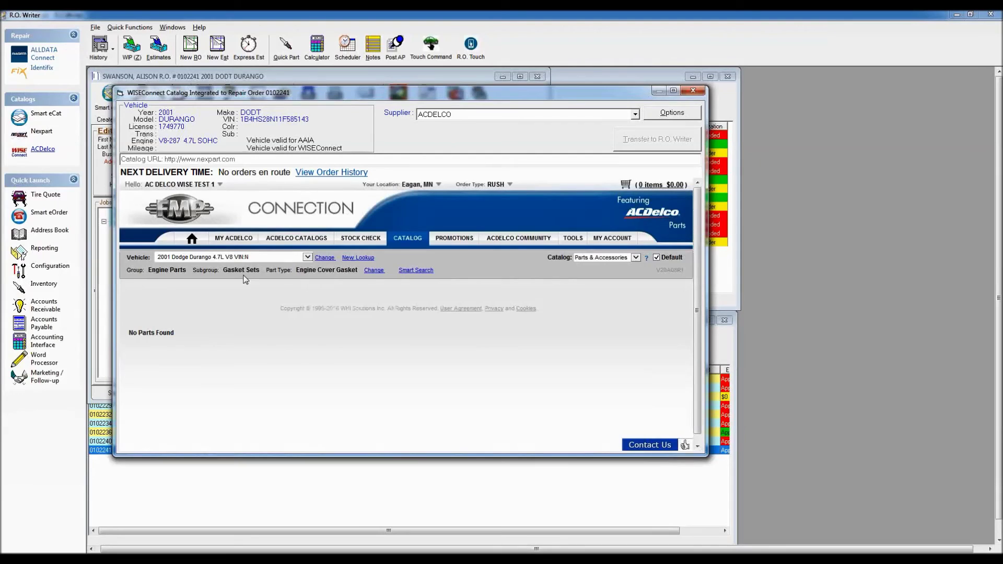
Enter the authorization password to review the catalog's WISEConnect parts posting options, and leave them without saving.
{"action": "left_click", "coordinate": [673, 114]}
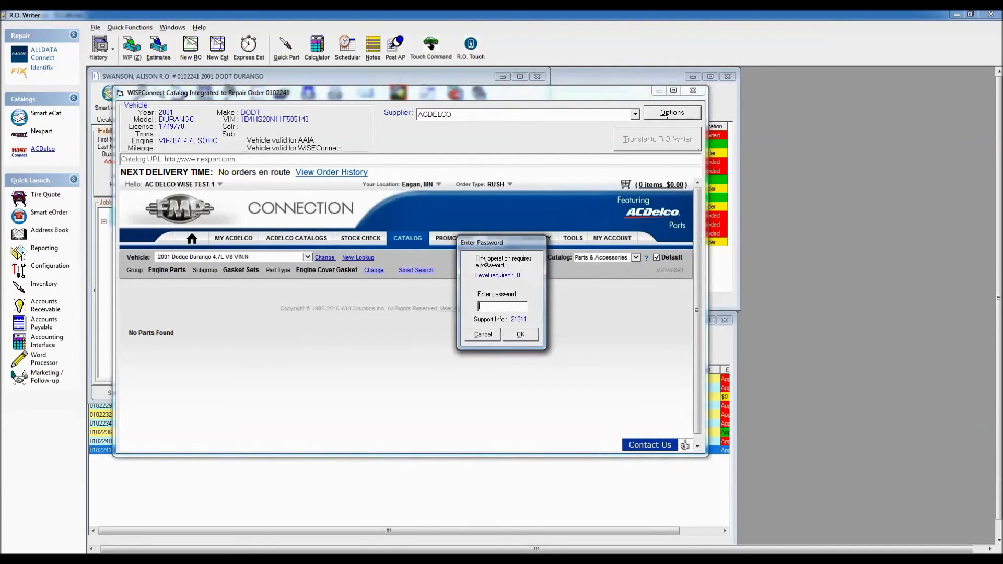
{"action": "key", "text": "Return"}
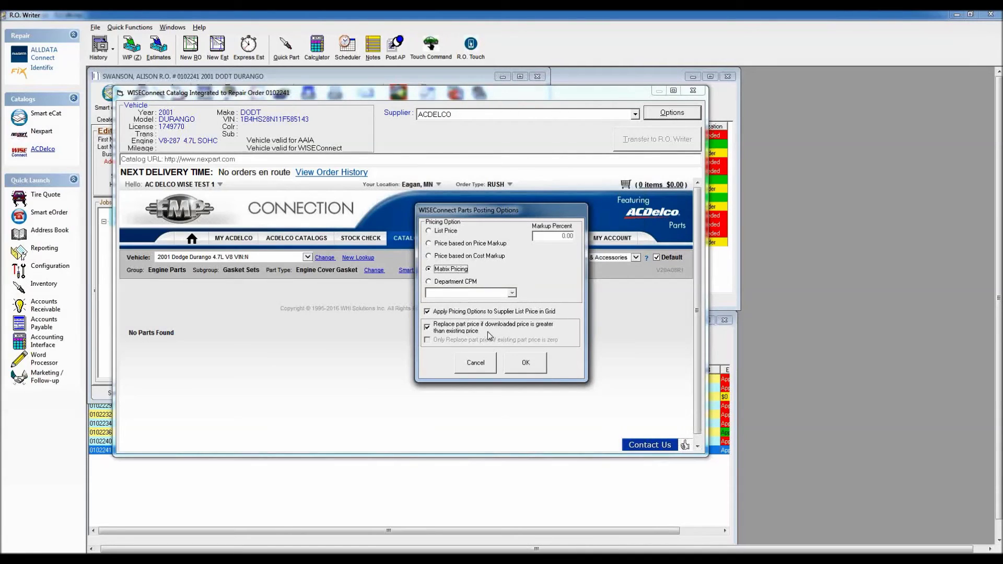
{"action": "left_click", "coordinate": [475, 371]}
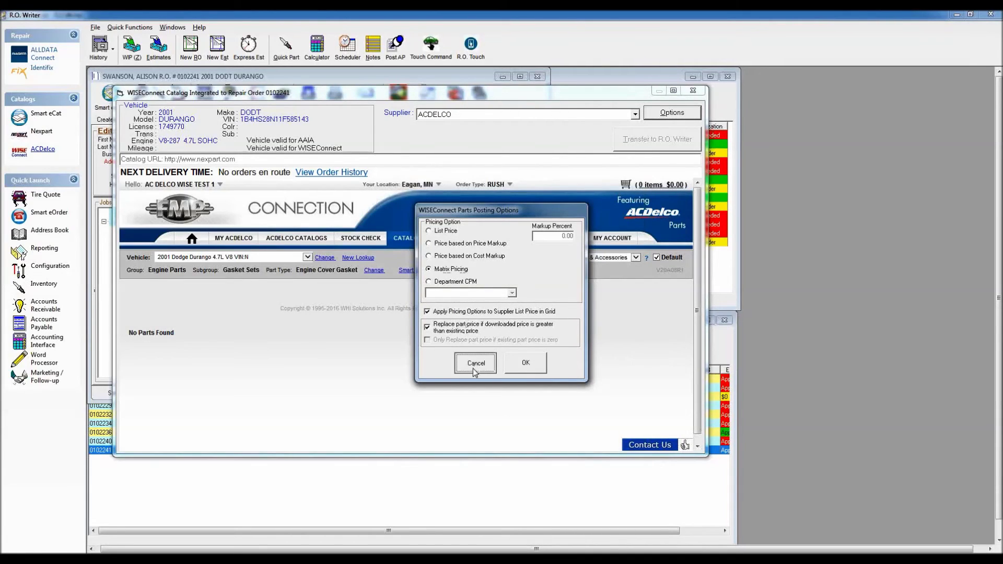
View the ACDelco catalog's shopping cart and close the catalog to return to the repair order.
{"action": "left_click", "coordinate": [668, 187]}
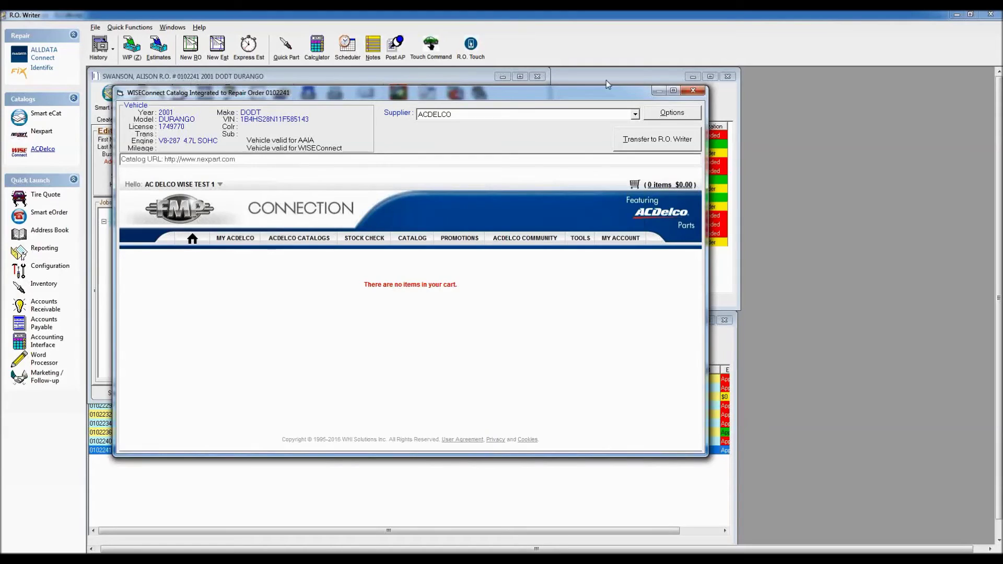
{"action": "left_click", "coordinate": [693, 91]}
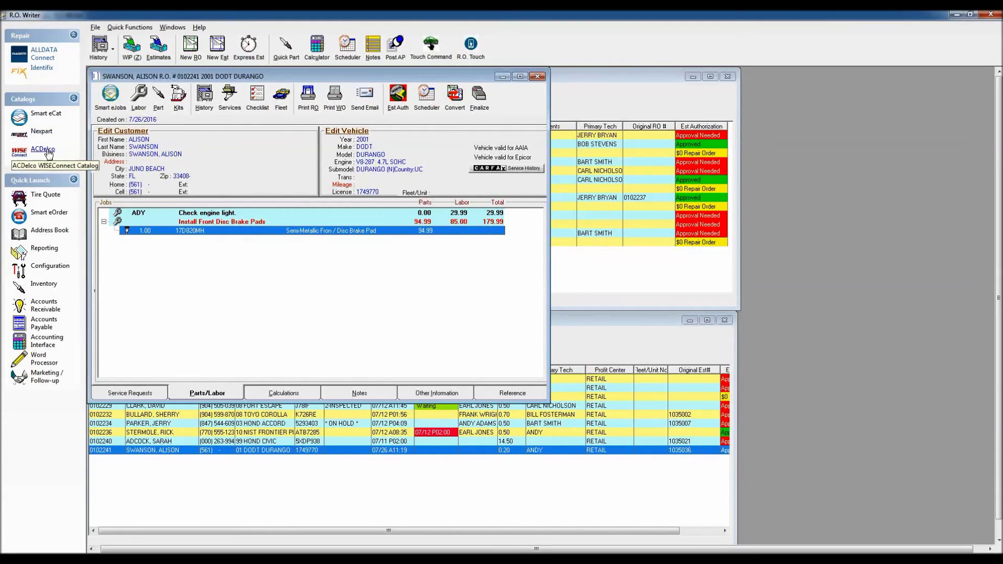
Open Smart eCat for the repair order and search the catalog for "air filter".
{"action": "left_click", "coordinate": [55, 116]}
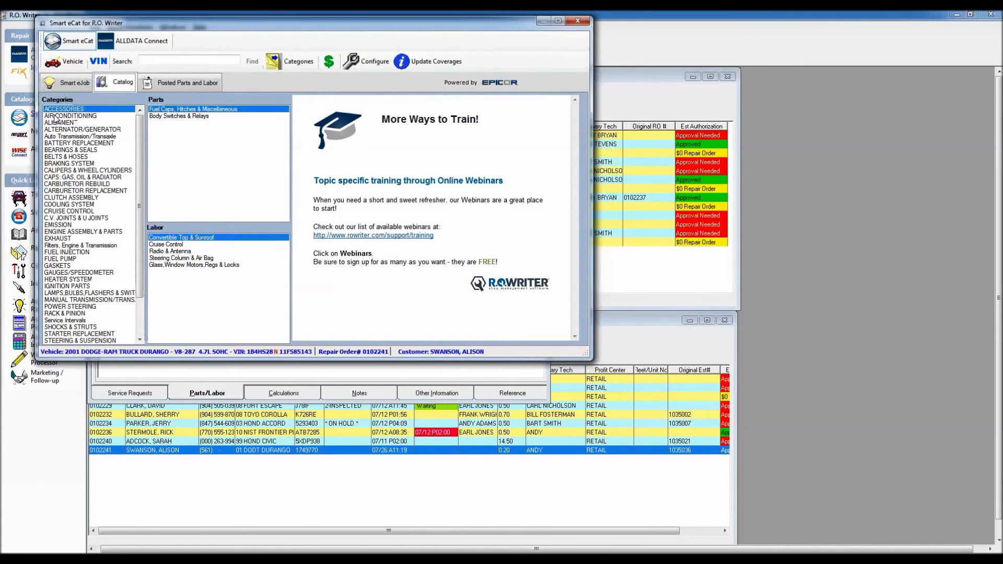
{"action": "left_click", "coordinate": [152, 61]}
{"action": "type", "text": "air filter"}
{"action": "key", "text": "Return"}
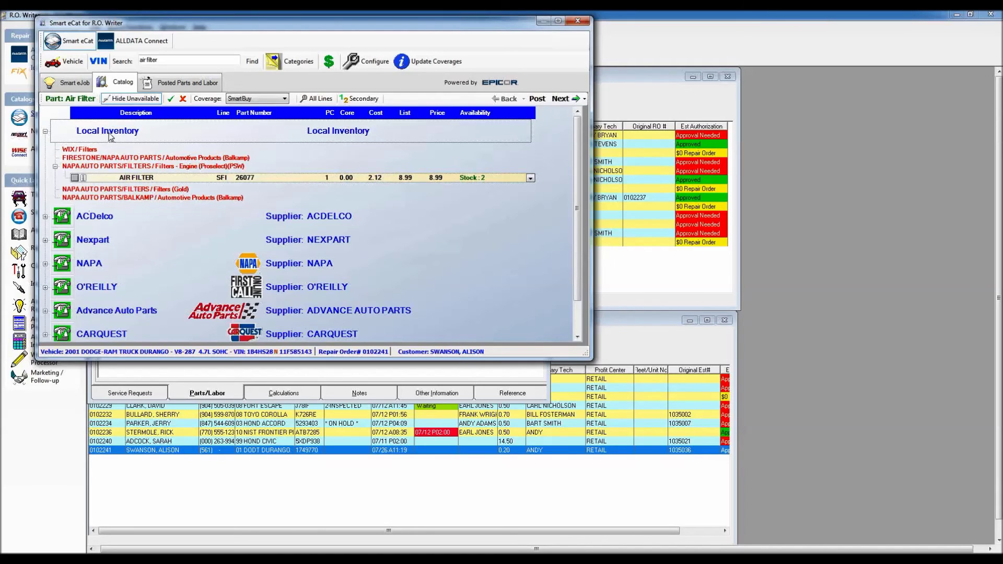
Expand the ACDelco and Nexpart air filter offers, and choose Nexpart's ACDelco Professional filter A1166CF for posting.
{"action": "left_click", "coordinate": [45, 217]}
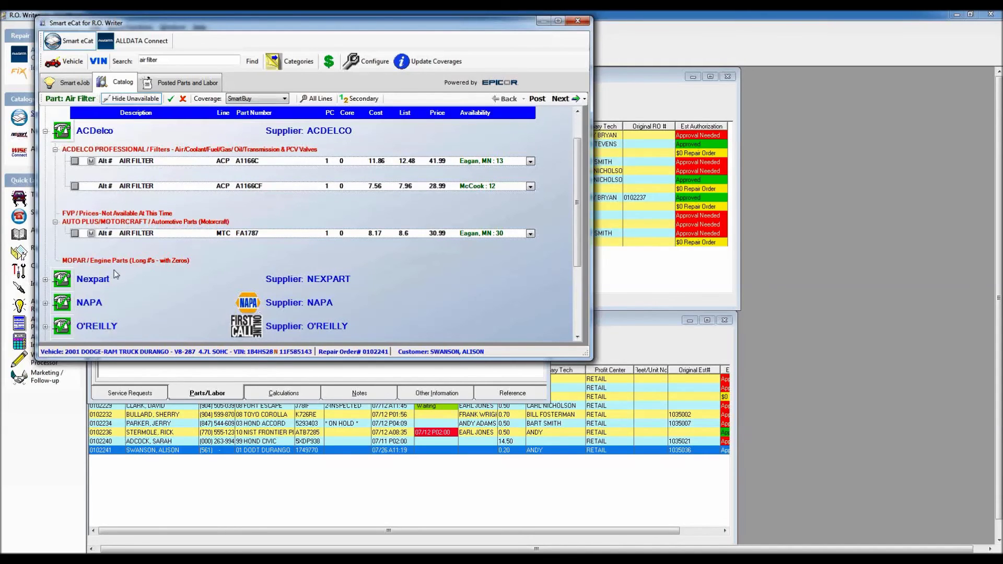
{"action": "left_click", "coordinate": [46, 280]}
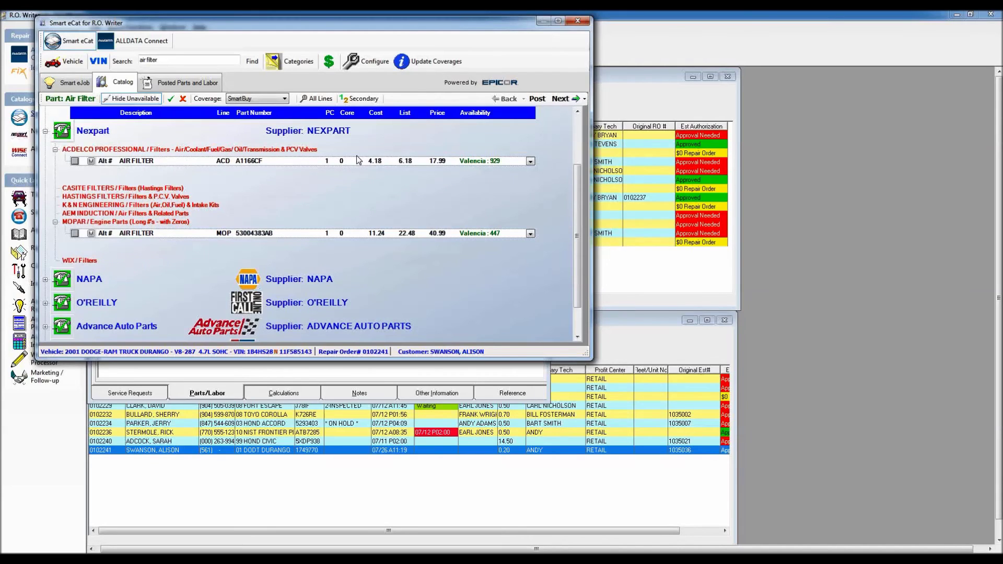
{"action": "left_click", "coordinate": [75, 161]}
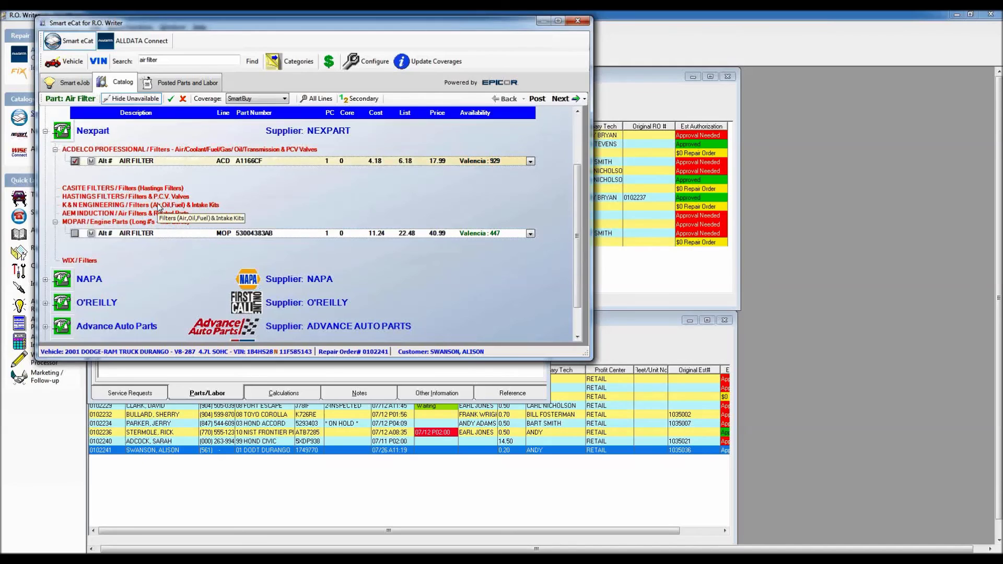
{"action": "left_click", "coordinate": [561, 99]}
Post the air filter to a new job with category FILTERS and operation "Air Filter: remove & replace.", and exit Smart eCat.
{"action": "left_click", "coordinate": [520, 141]}
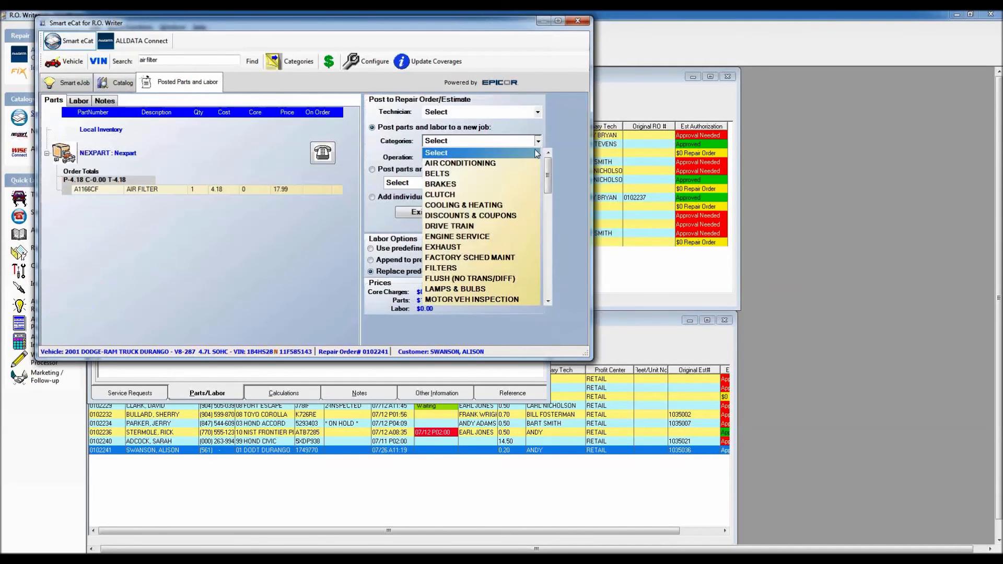
{"action": "left_click", "coordinate": [443, 269]}
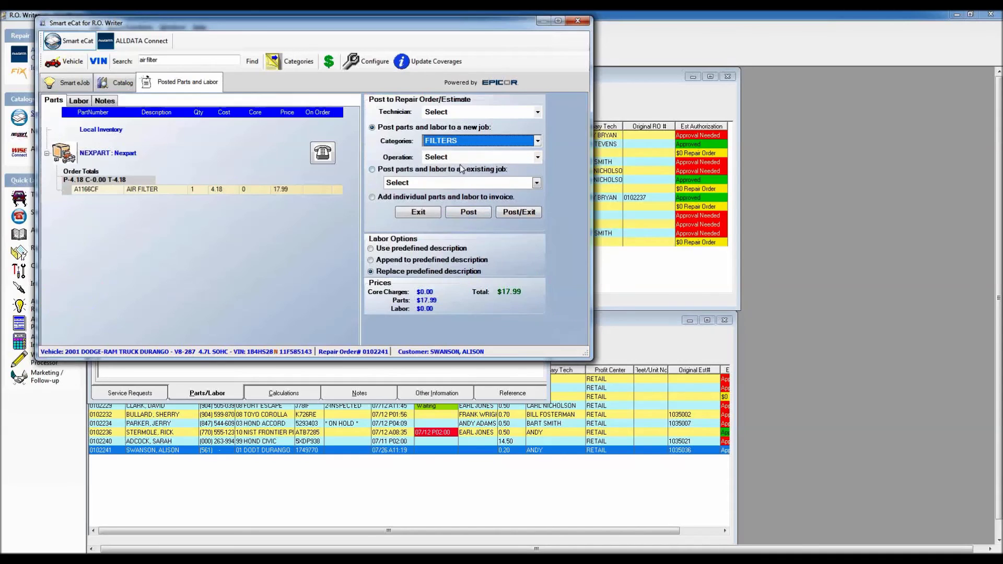
{"action": "left_click", "coordinate": [461, 158]}
{"action": "left_click", "coordinate": [465, 180]}
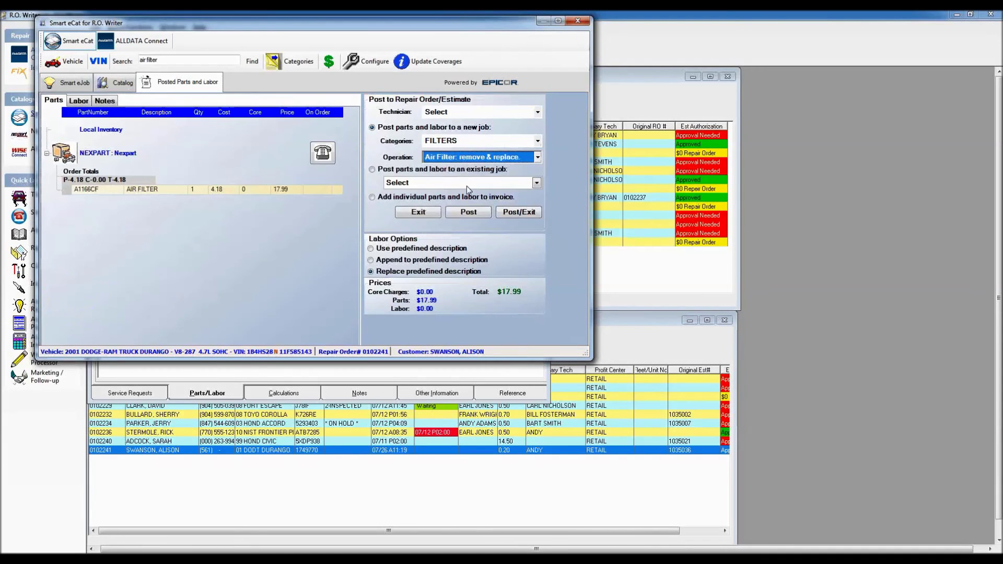
{"action": "left_click", "coordinate": [518, 212]}
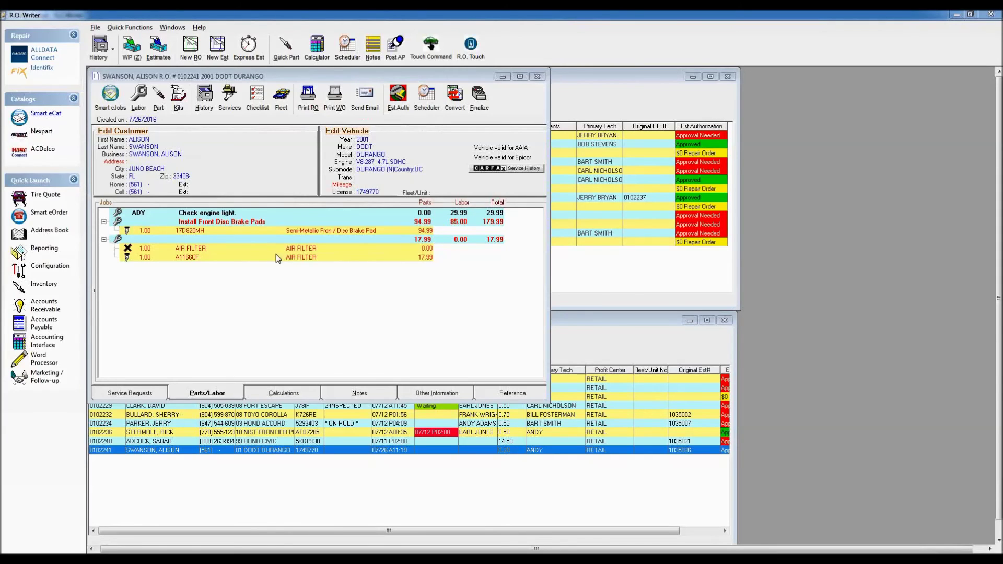
View the labor details of the new air filter job without changing them, and select its A1166CF part line.
{"action": "double_click", "coordinate": [285, 240]}
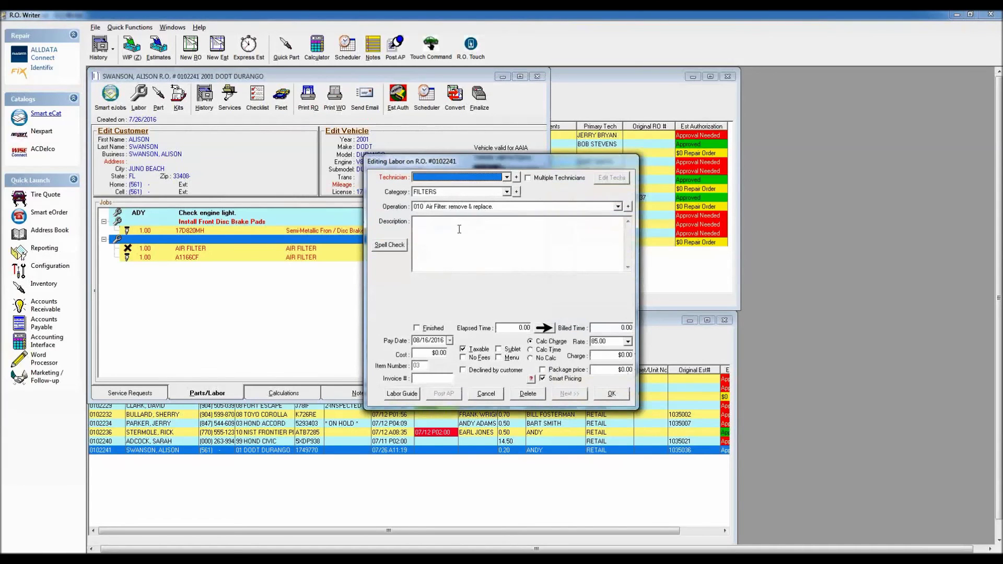
{"action": "left_click", "coordinate": [485, 394]}
{"action": "left_click", "coordinate": [313, 258]}
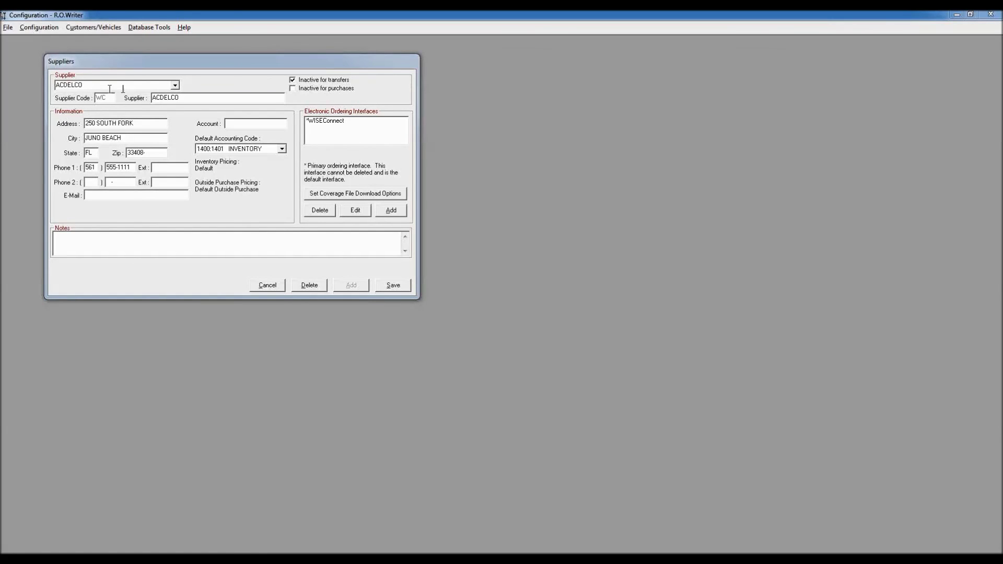
Review the ACDelco supplier's WISEConnect electronic ordering interface settings and save them.
{"action": "left_click", "coordinate": [334, 127]}
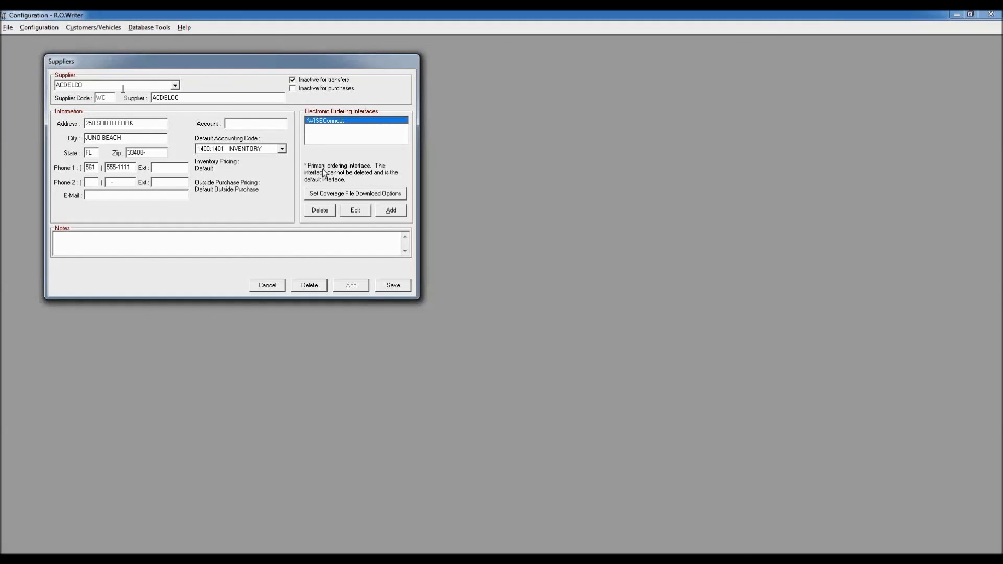
{"action": "left_click", "coordinate": [356, 211]}
{"action": "left_click", "coordinate": [386, 279]}
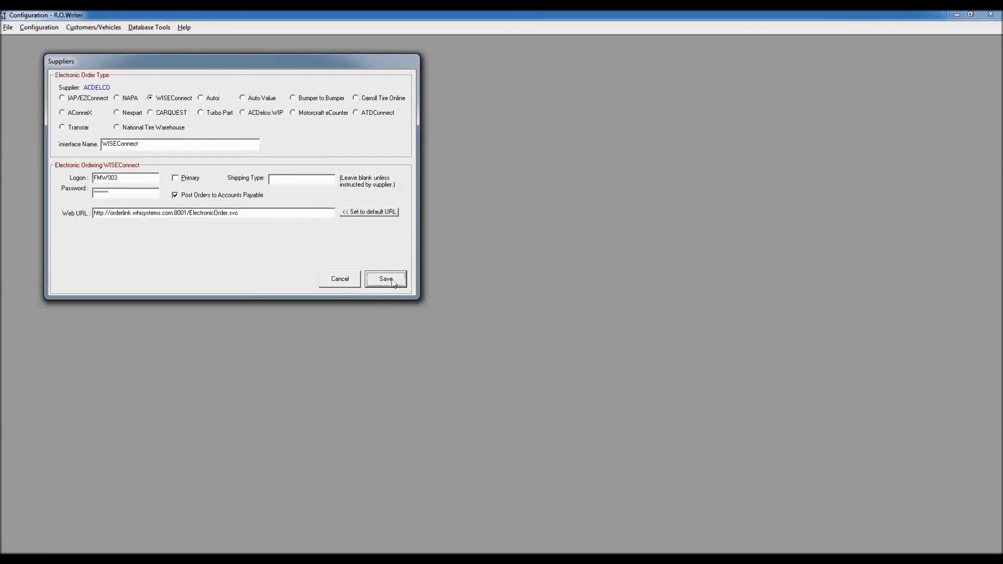
Review the ACDelco supplier's coverage file download options, and close both the options and the supplier record without saving.
{"action": "left_click", "coordinate": [347, 196]}
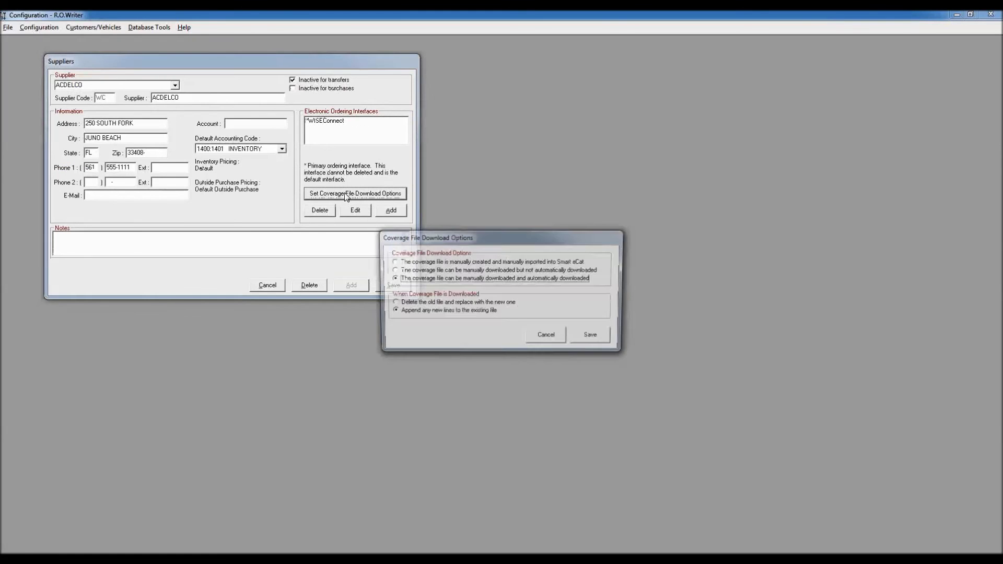
{"action": "left_click_drag", "start_coordinate": [512, 239], "coordinate": [200, 104]}
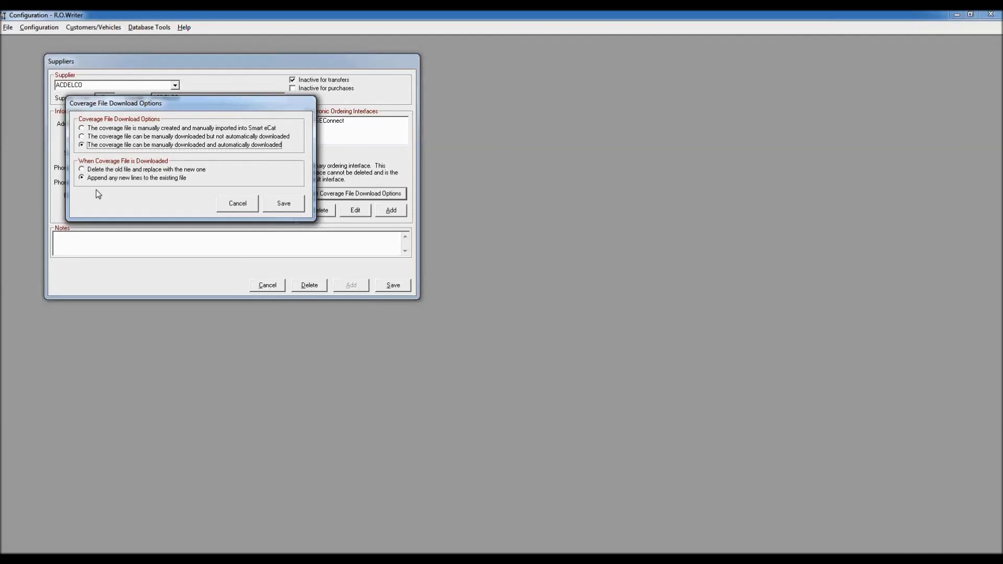
{"action": "left_click", "coordinate": [232, 205]}
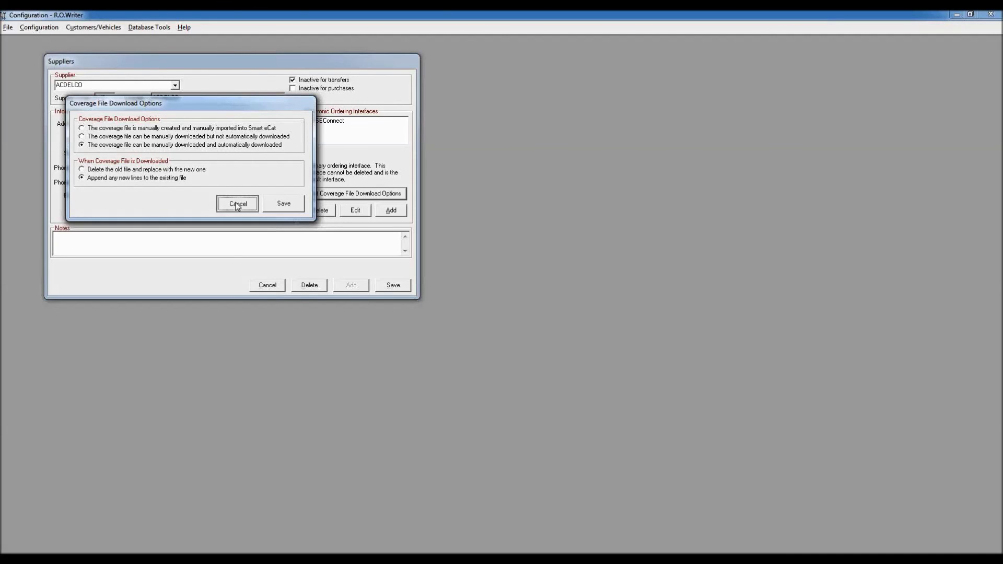
{"action": "left_click", "coordinate": [266, 287]}
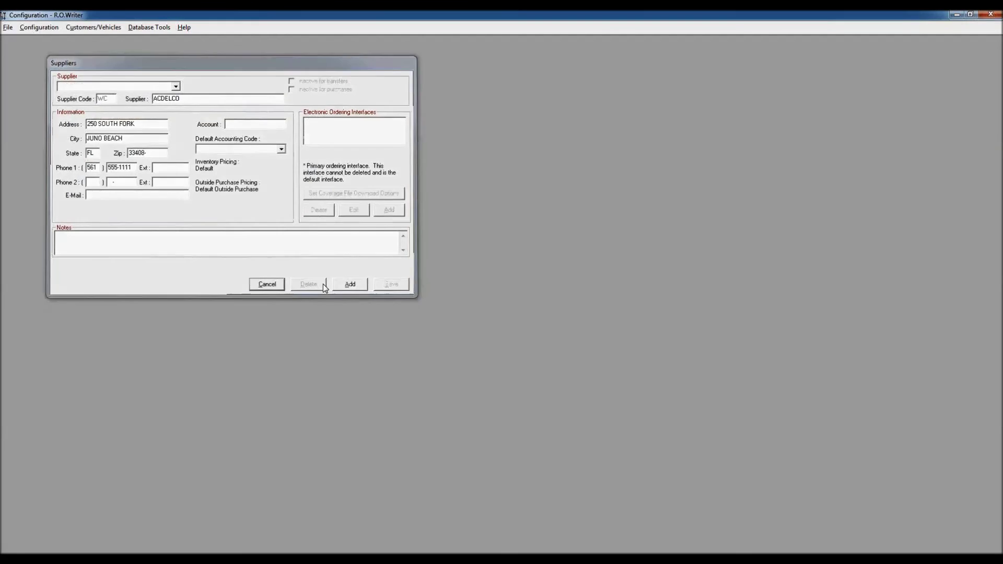